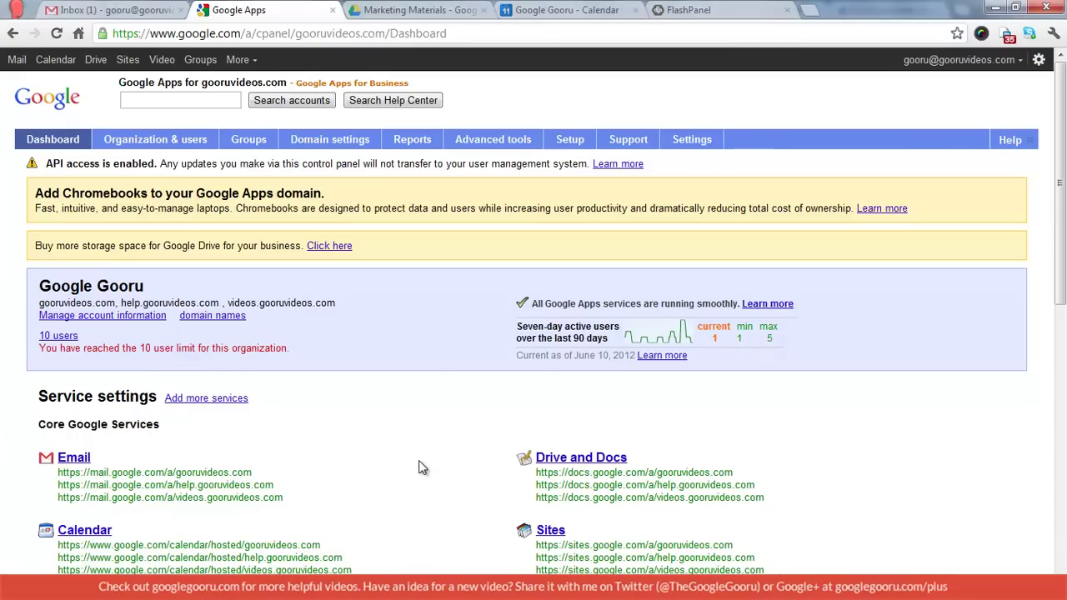
# - Review the core Google services and Marketplace services listed on the dashboard
pyautogui.scroll(-1, 426, 466)
pyautogui.scroll(-1, 426, 465)
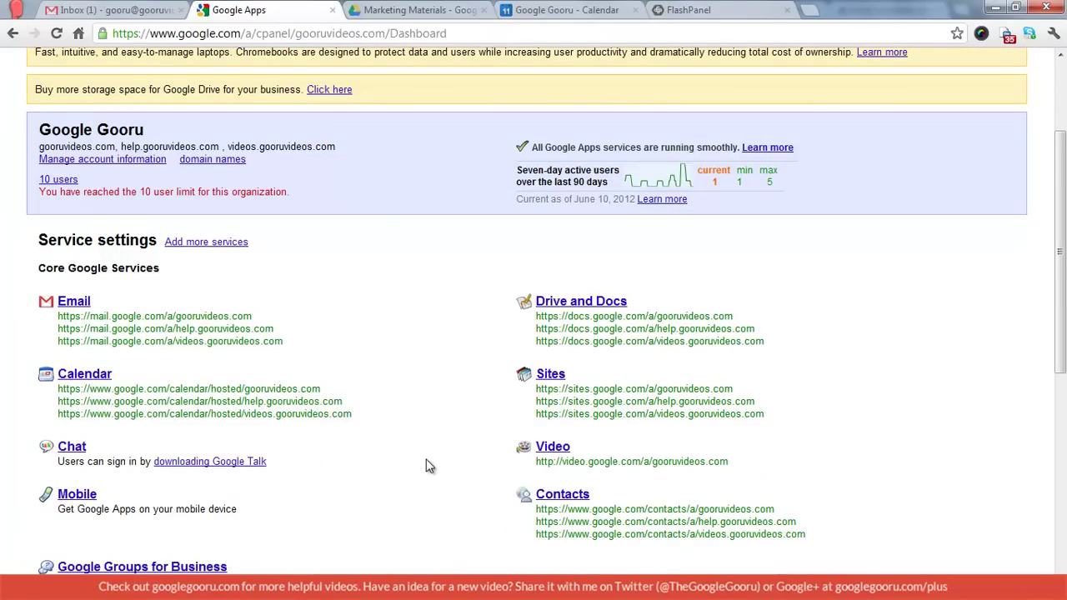
pyautogui.scroll(-5, 426, 465)
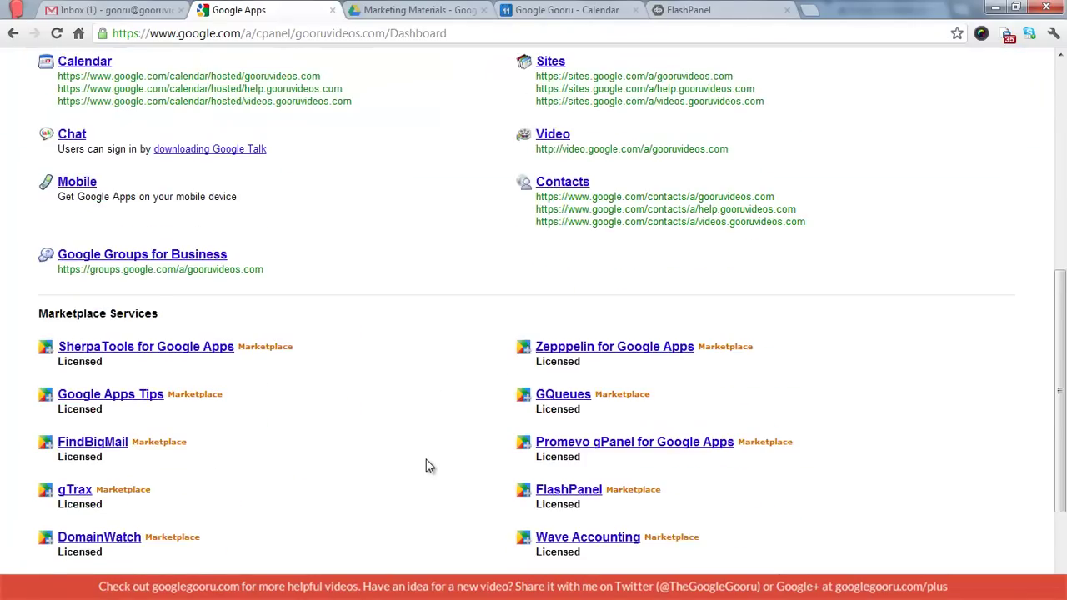
pyautogui.scroll(-1, 426, 465)
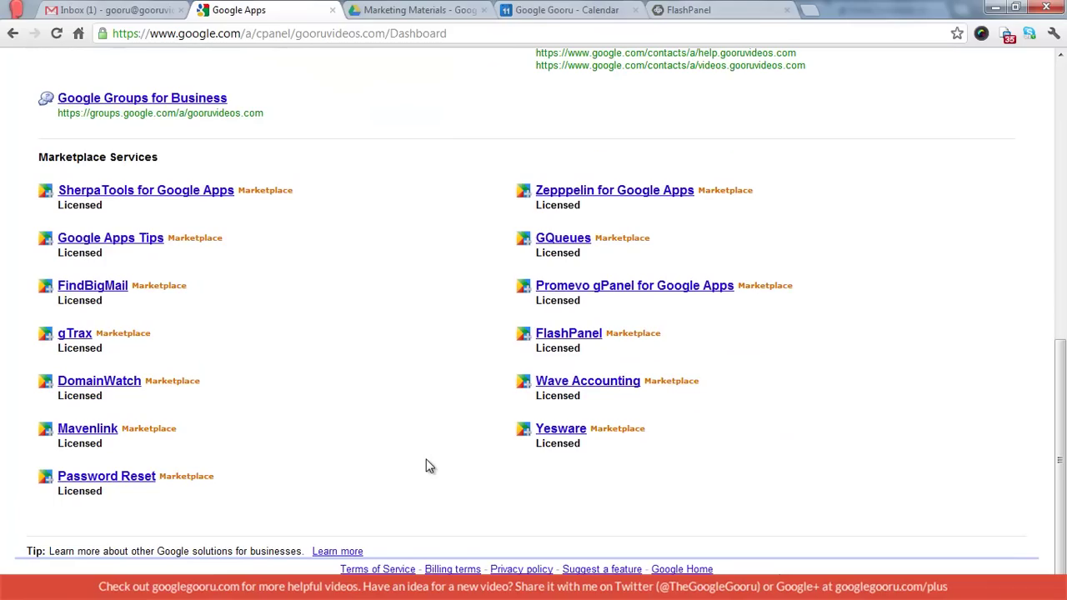
pyautogui.scroll(10, 426, 416)
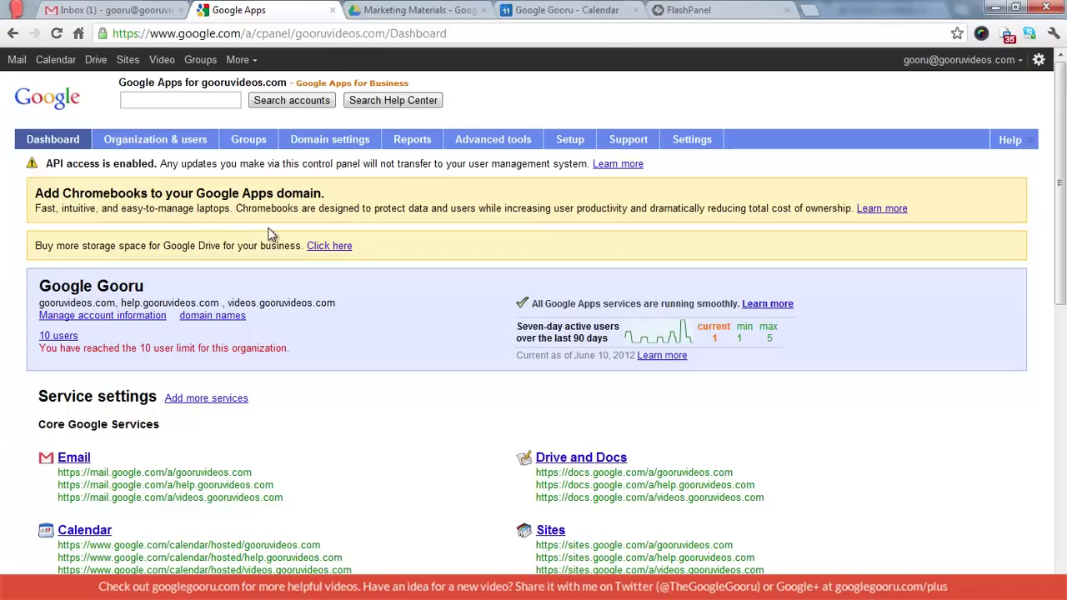
# - Open the organization and users section, expand the Marketing suborganization, and show the services for gooruvideos.com
pyautogui.click(164, 138)
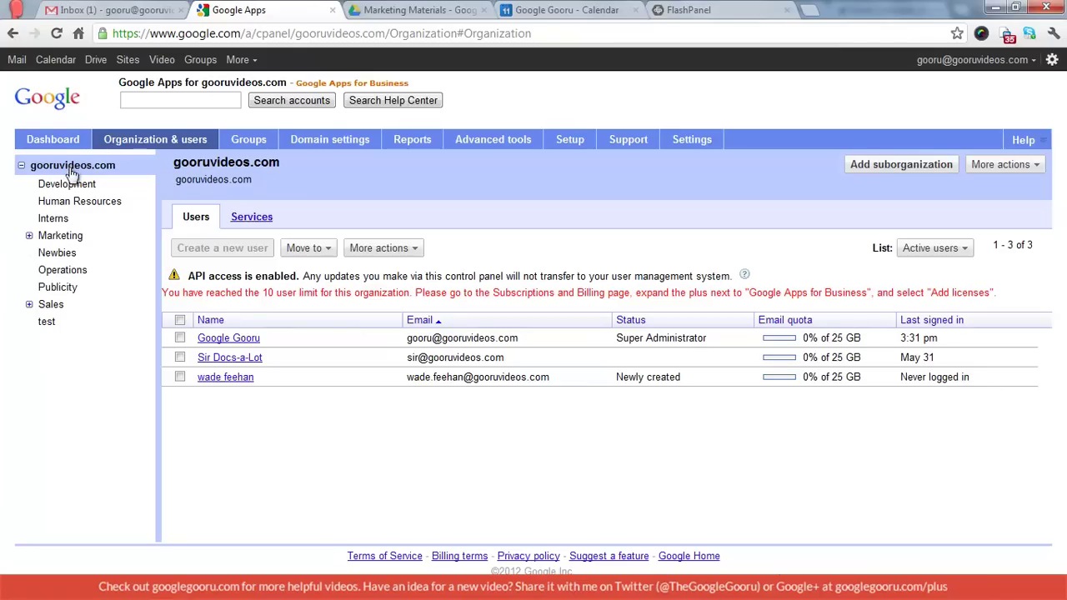
pyautogui.click(29, 237)
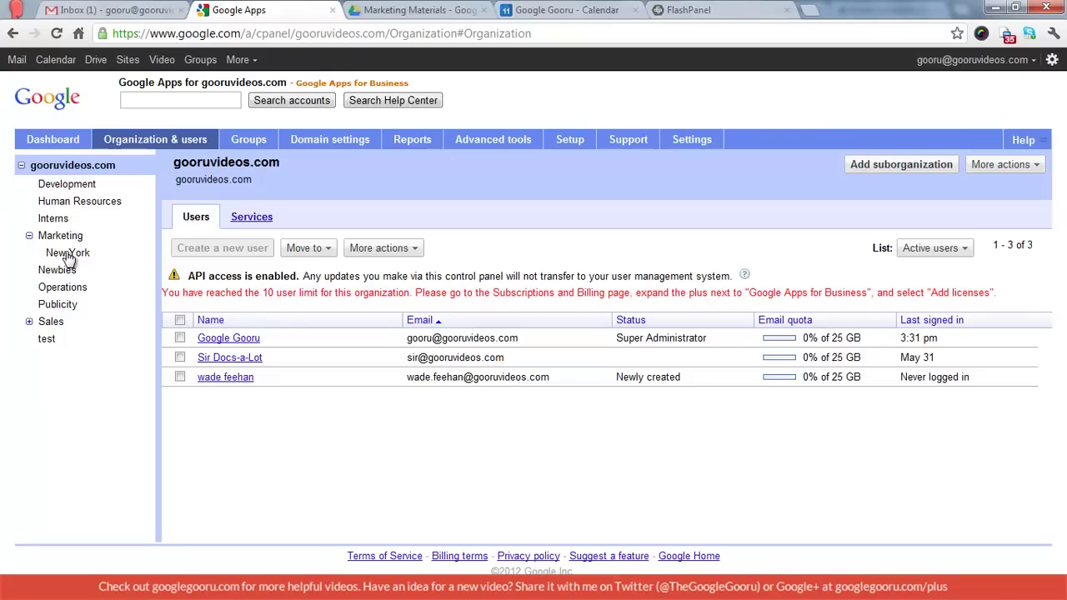
pyautogui.click(251, 219)
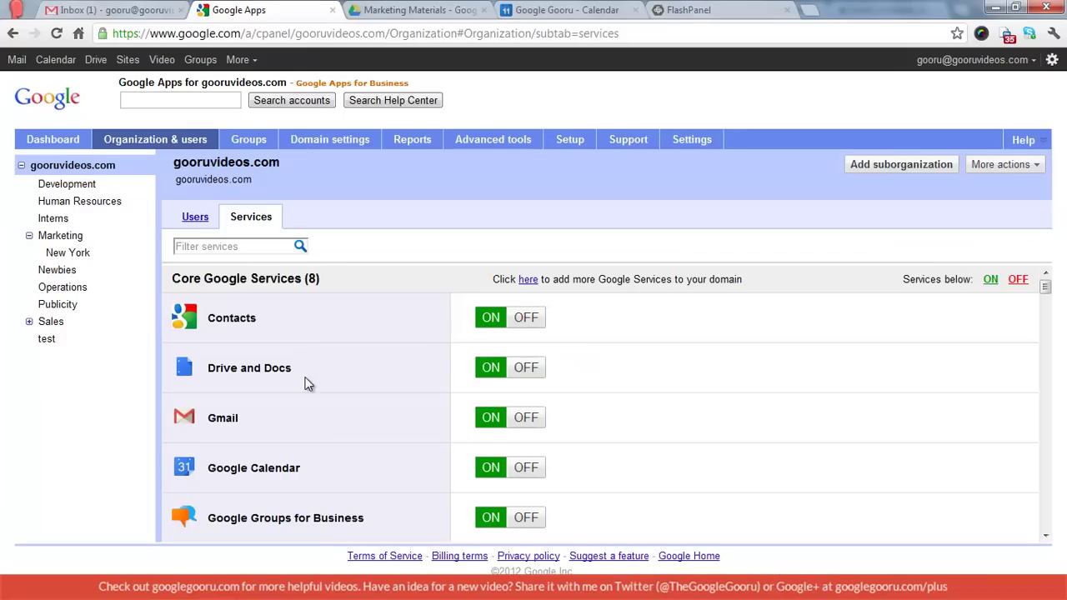
# - Review the services of the whole domain and the service settings of the Newbies and New York suborganizations
pyautogui.scroll(-8, 304, 383)
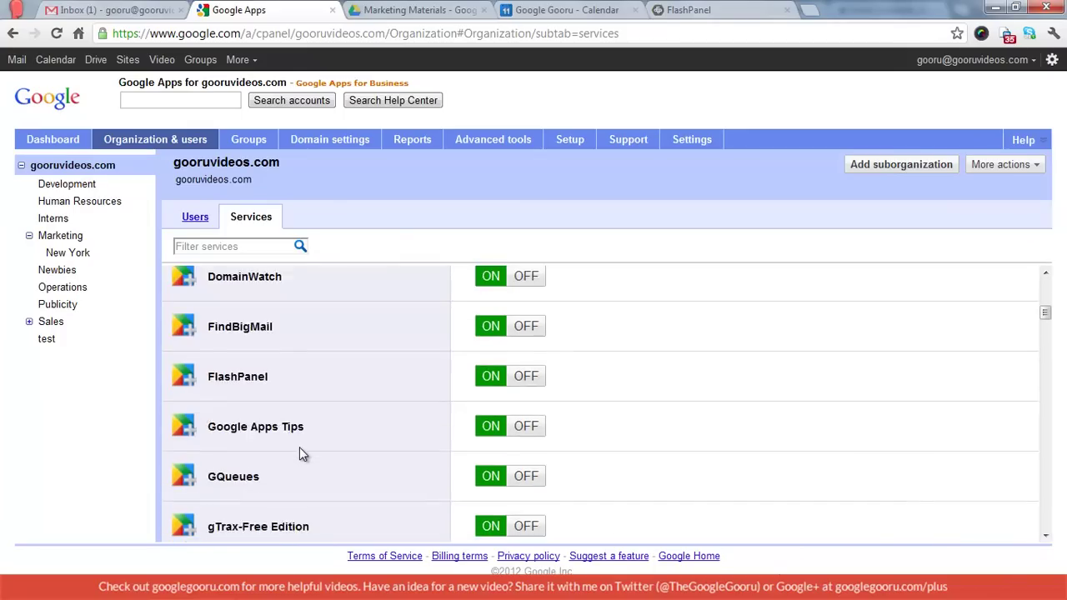
pyautogui.scroll(-7, 300, 451)
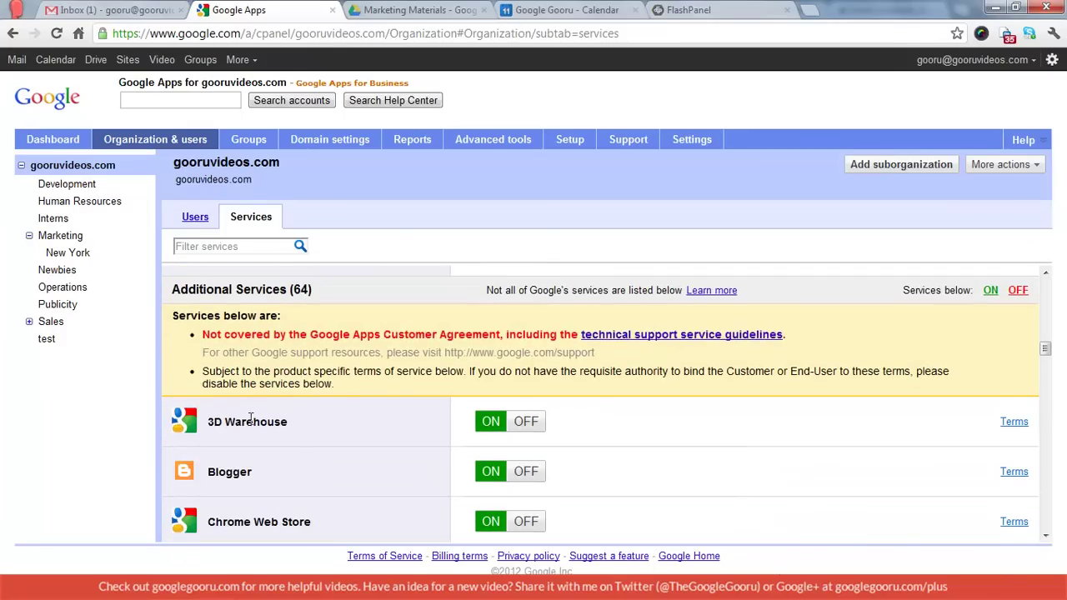
pyautogui.click(71, 274)
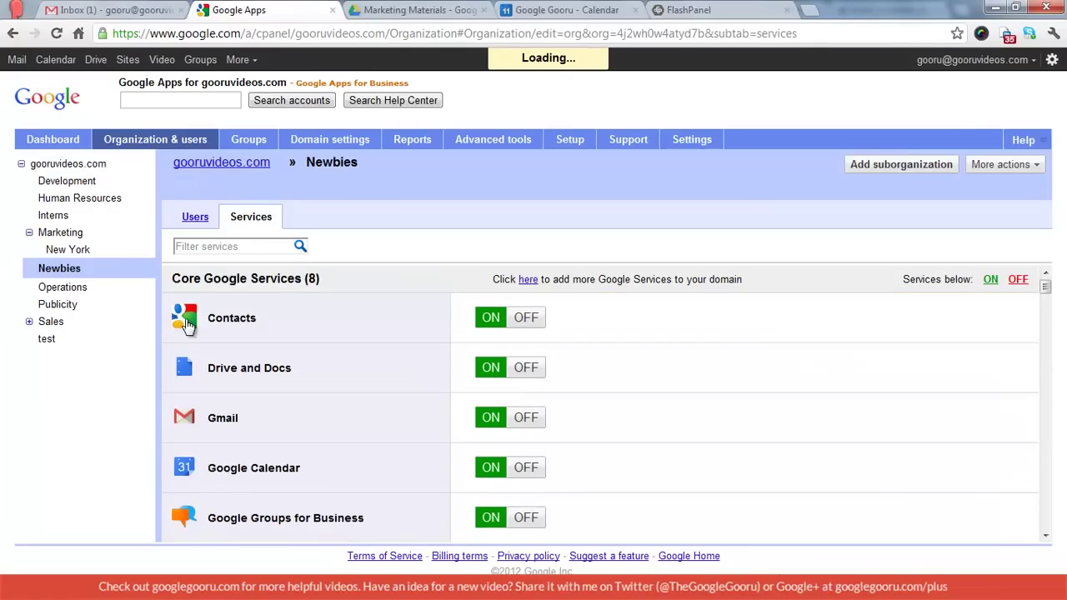
pyautogui.click(74, 251)
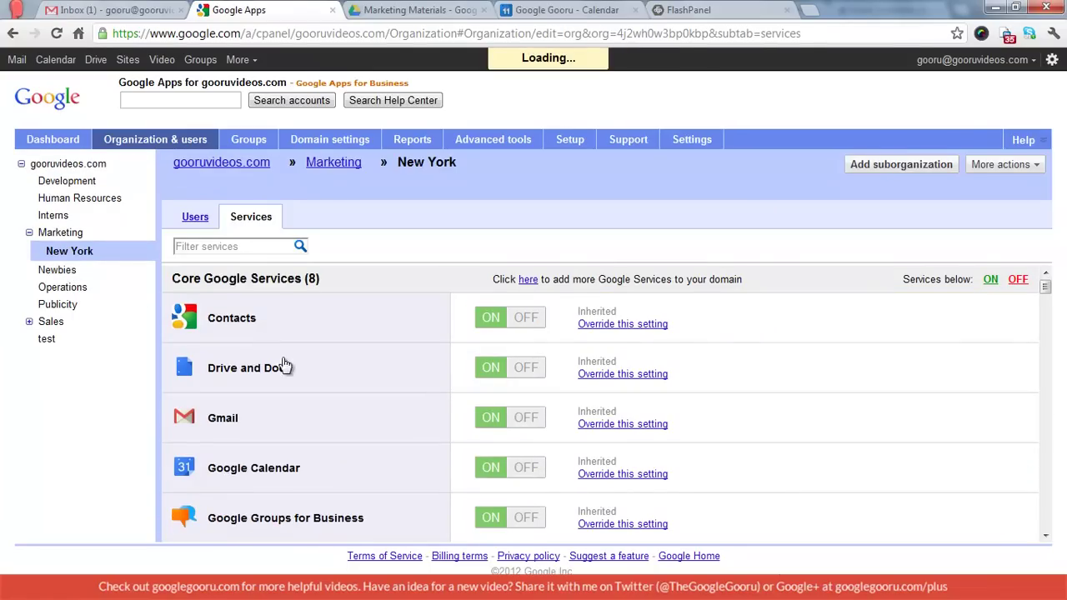
# - Override the inherited Google+ service setting for the Interns suborganization, turn it off, and save the changes
pyautogui.click(71, 216)
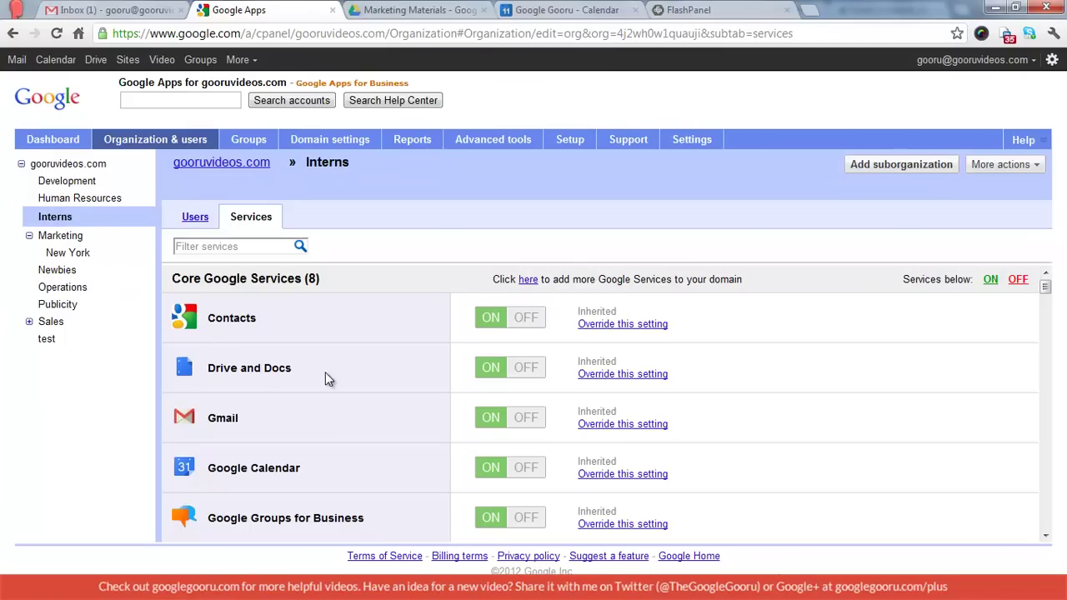
pyautogui.scroll(-15, 350, 390)
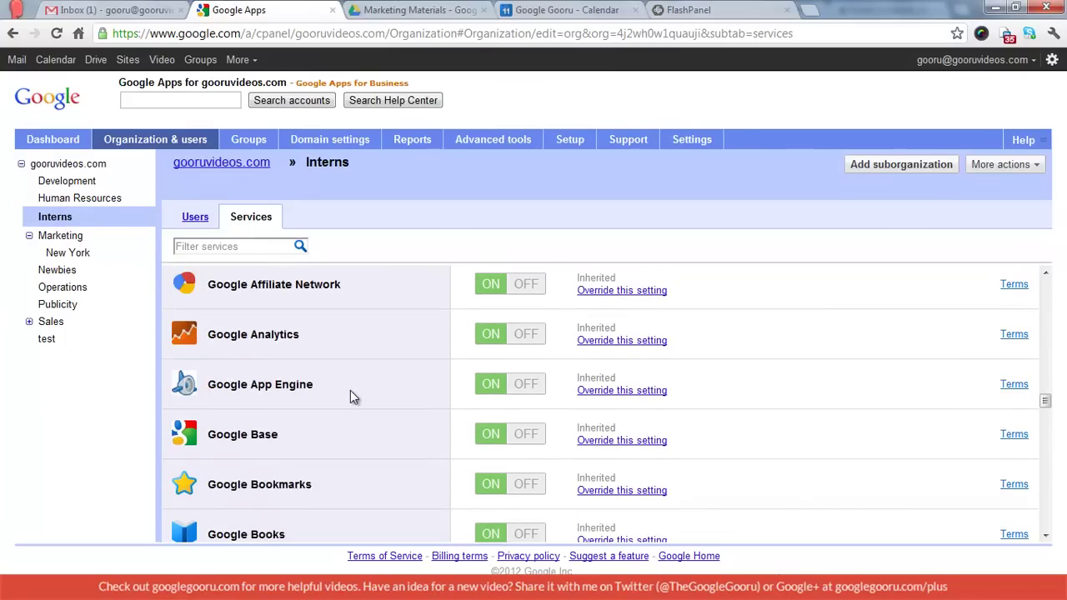
pyautogui.scroll(-10, 350, 390)
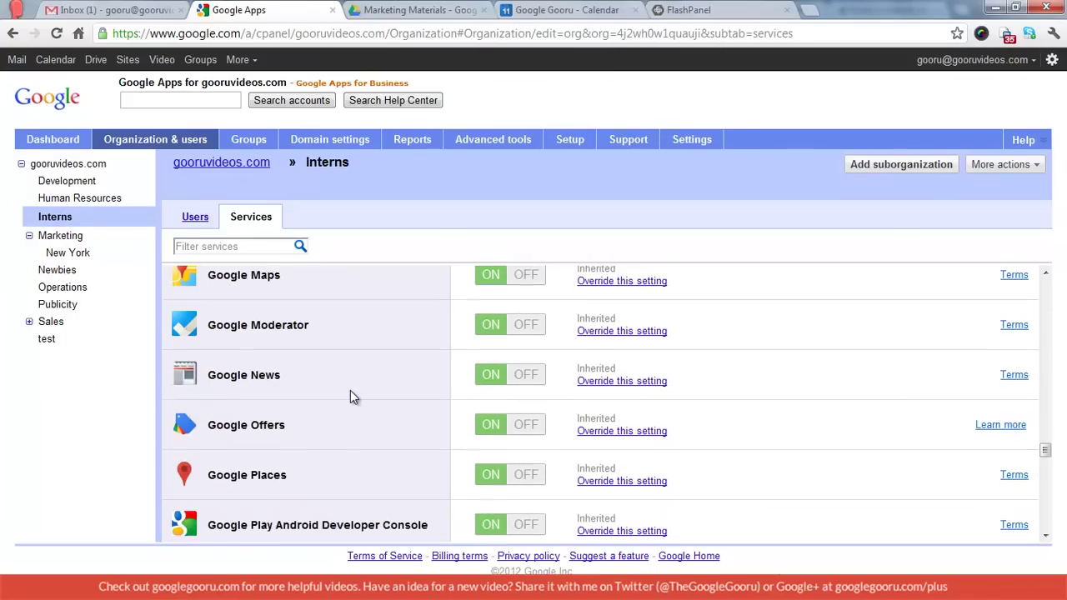
pyautogui.scroll(-8, 350, 390)
pyautogui.click(638, 335)
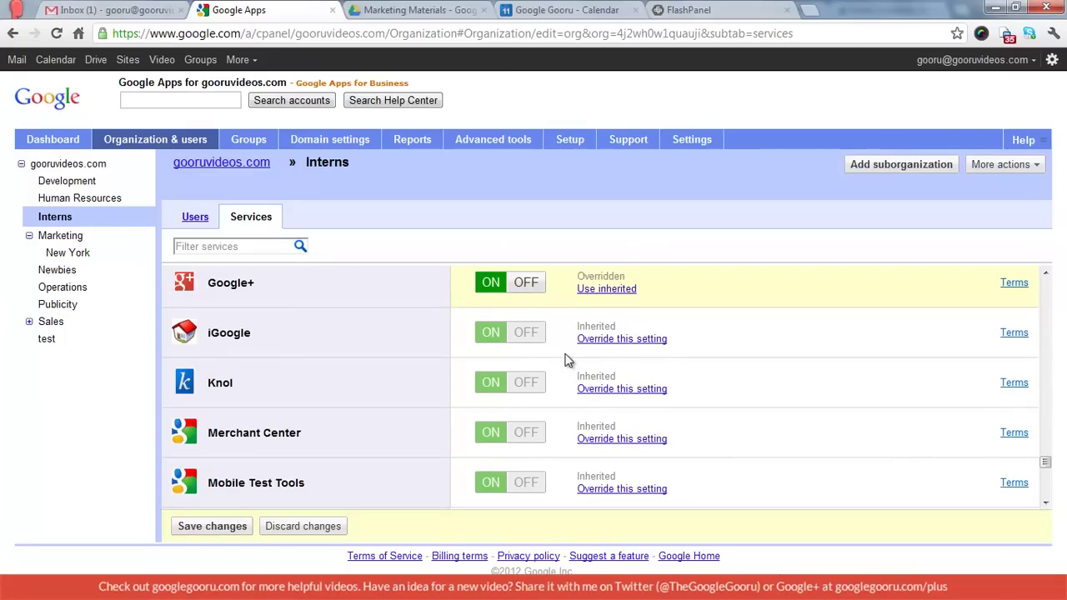
pyautogui.scroll(1, 565, 360)
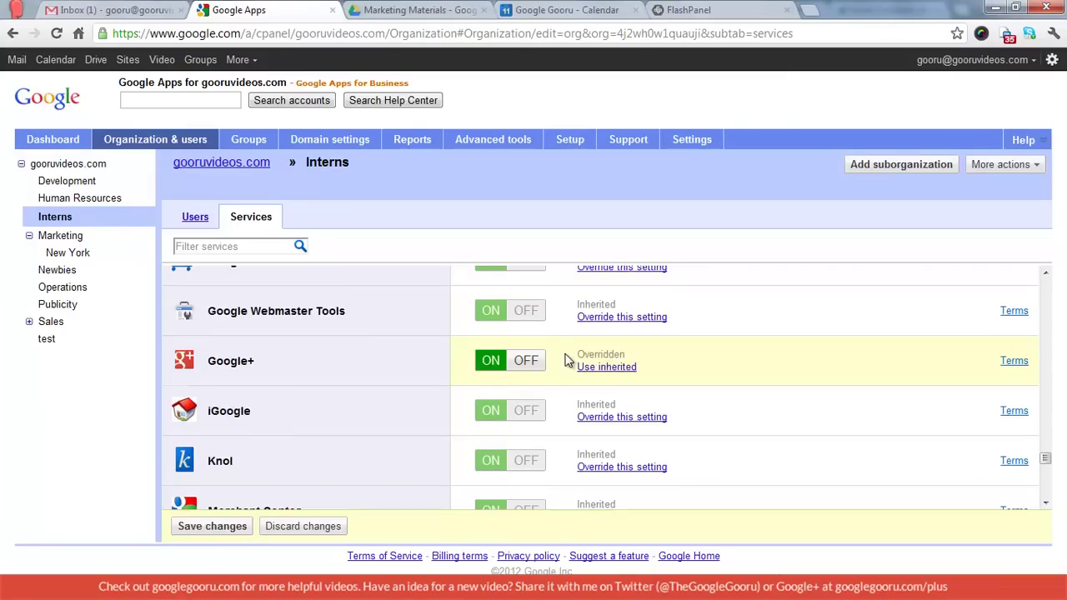
pyautogui.click(532, 364)
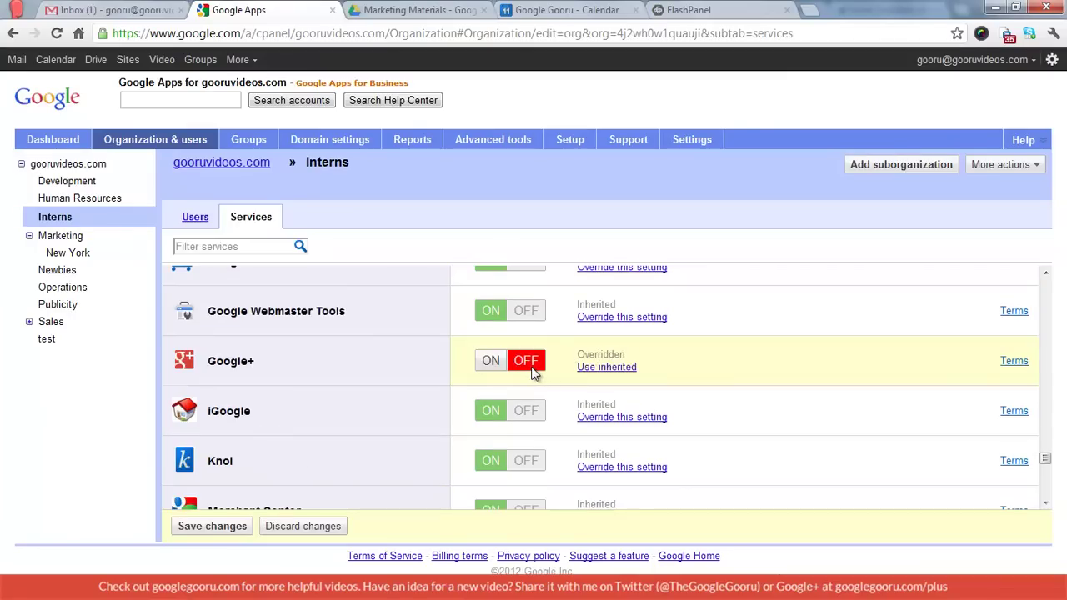
pyautogui.click(187, 529)
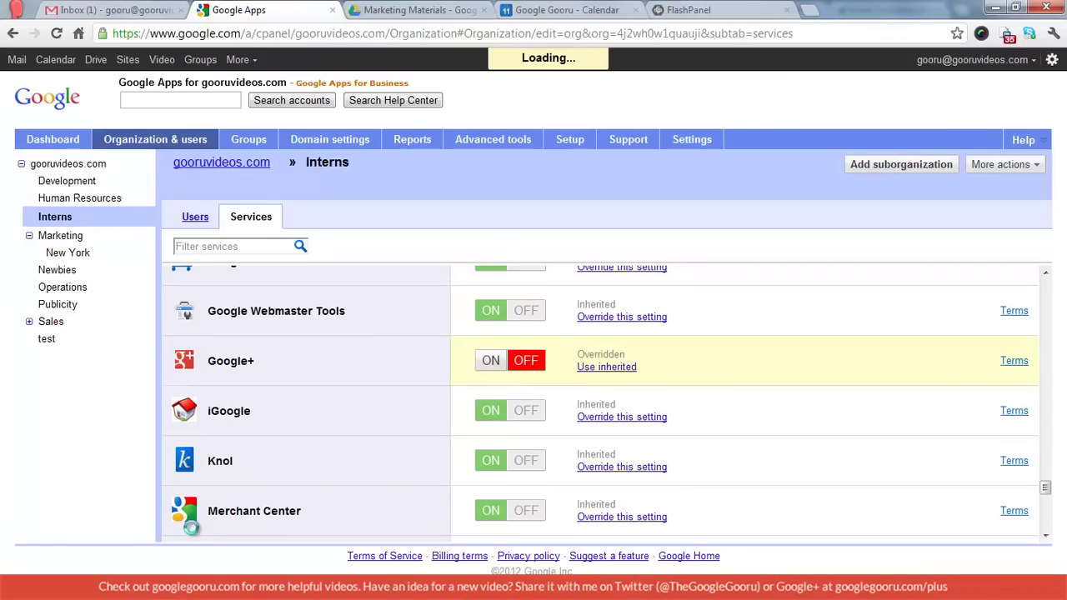
# - View the users of the Interns, Marketing and Human Resources suborganizations
pyautogui.click(200, 218)
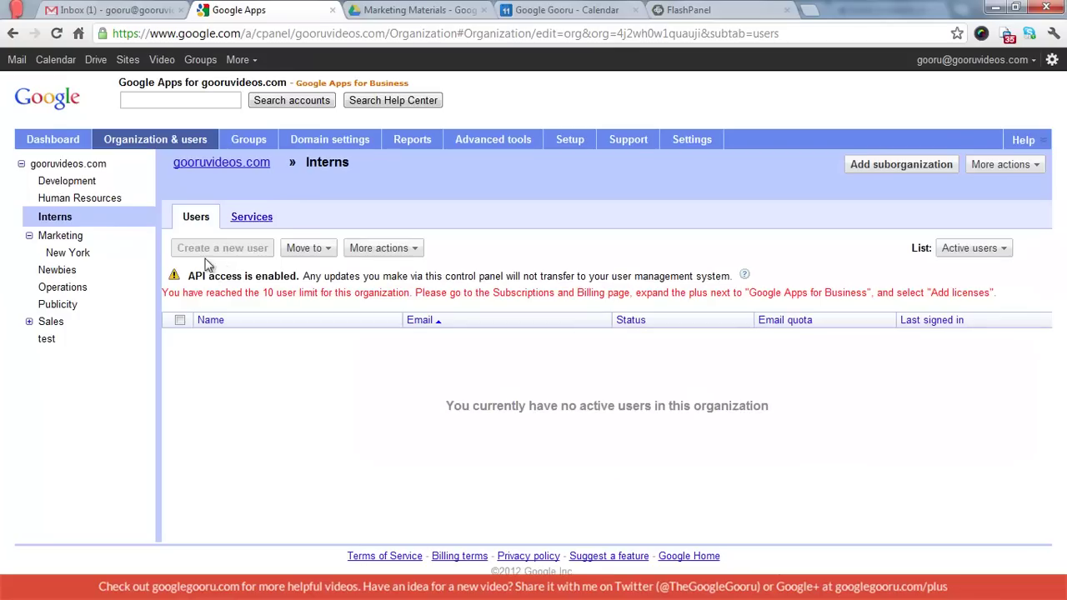
pyautogui.click(63, 238)
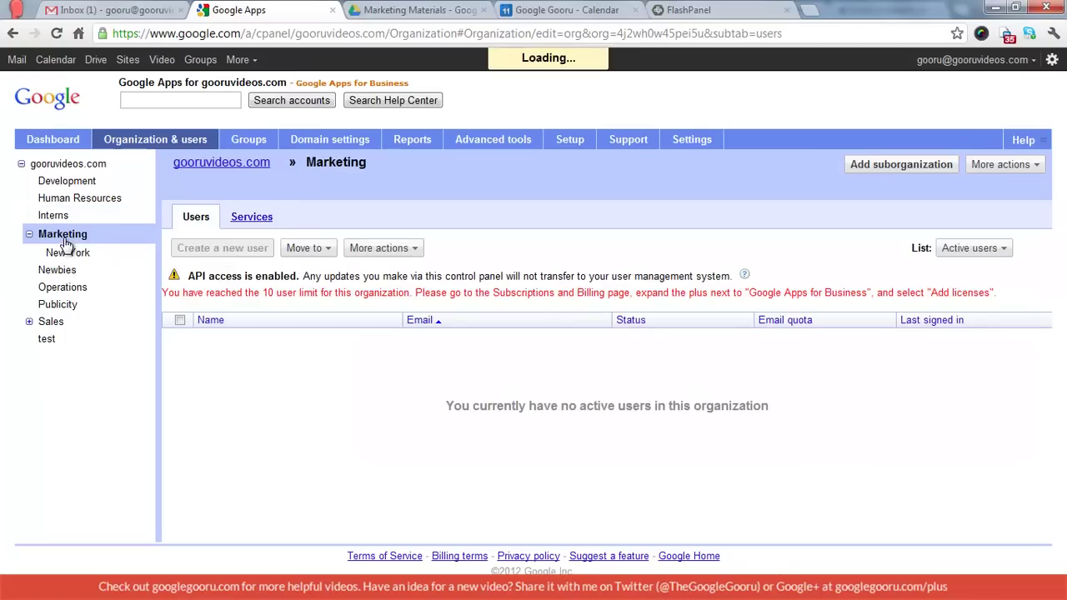
pyautogui.click(64, 200)
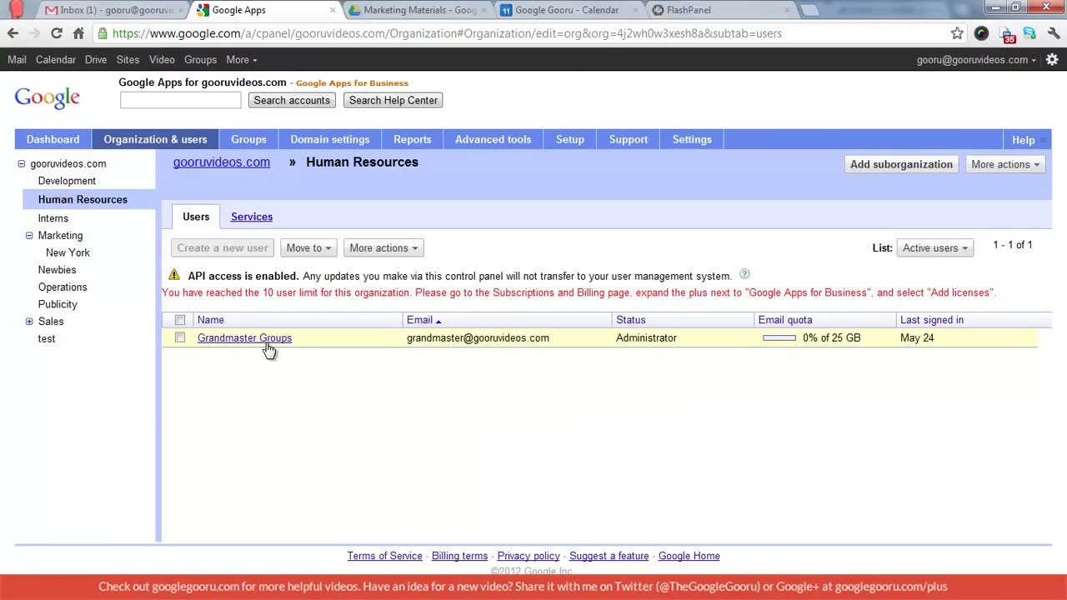
# - Open the Human Resources user's profile and review the user information and the assigned roles and privileges
pyautogui.click(268, 341)
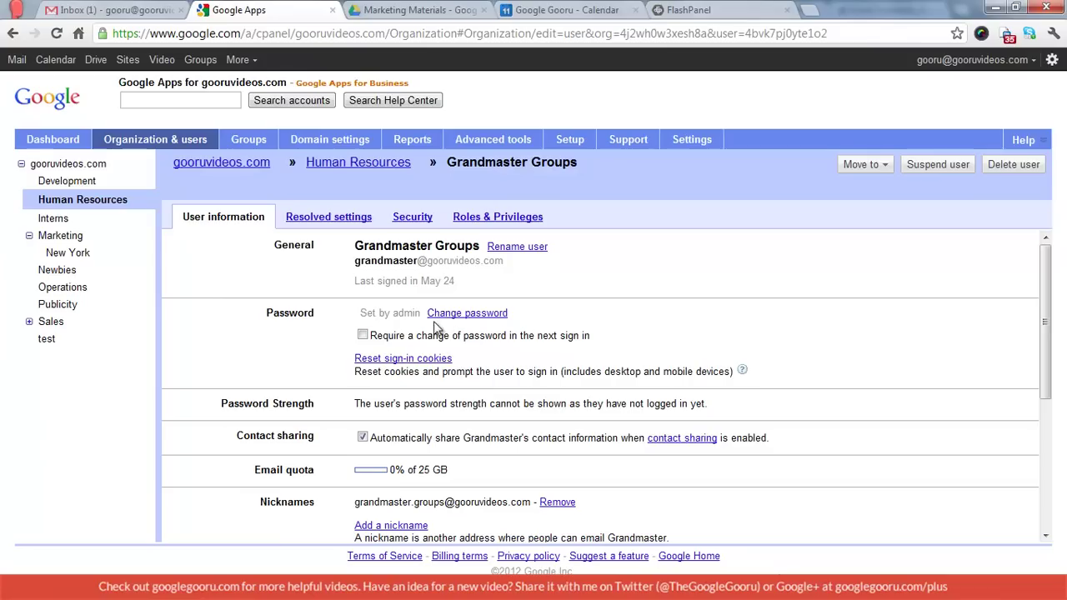
pyautogui.scroll(-3, 306, 364)
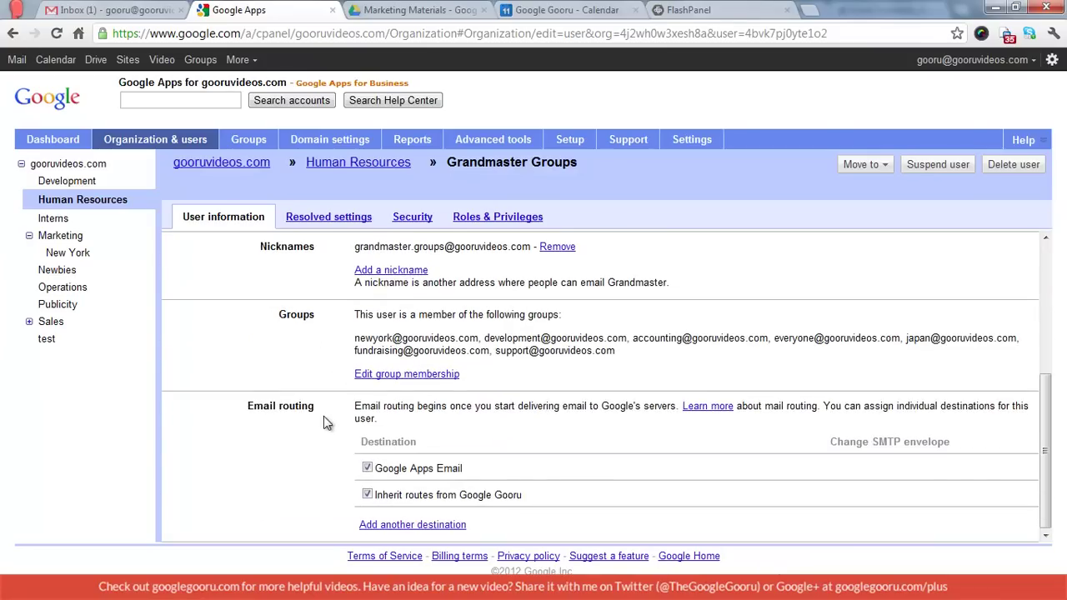
pyautogui.scroll(5, 325, 422)
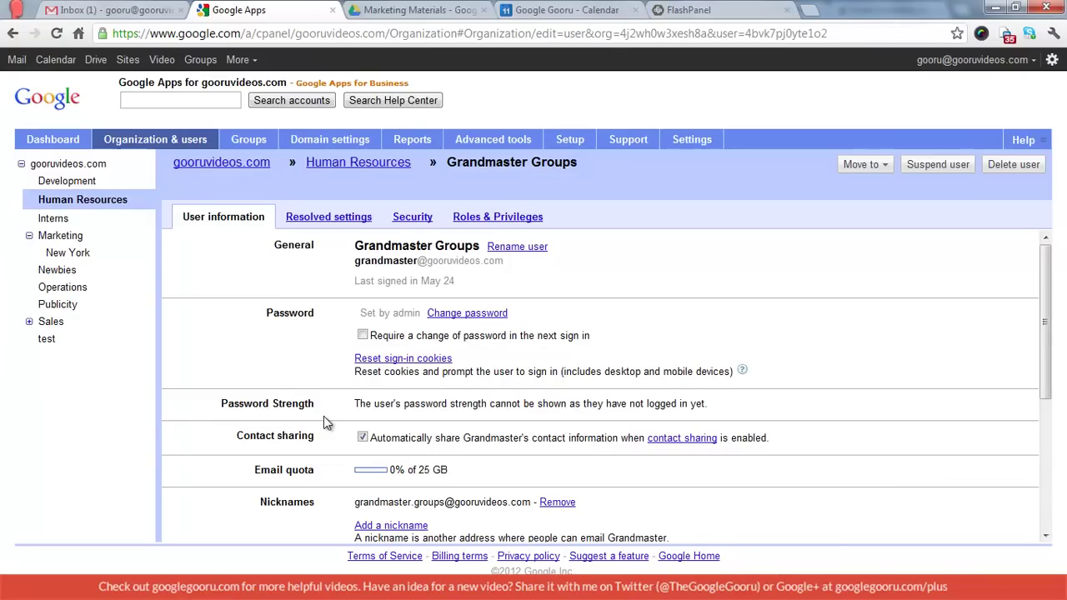
pyautogui.click(460, 219)
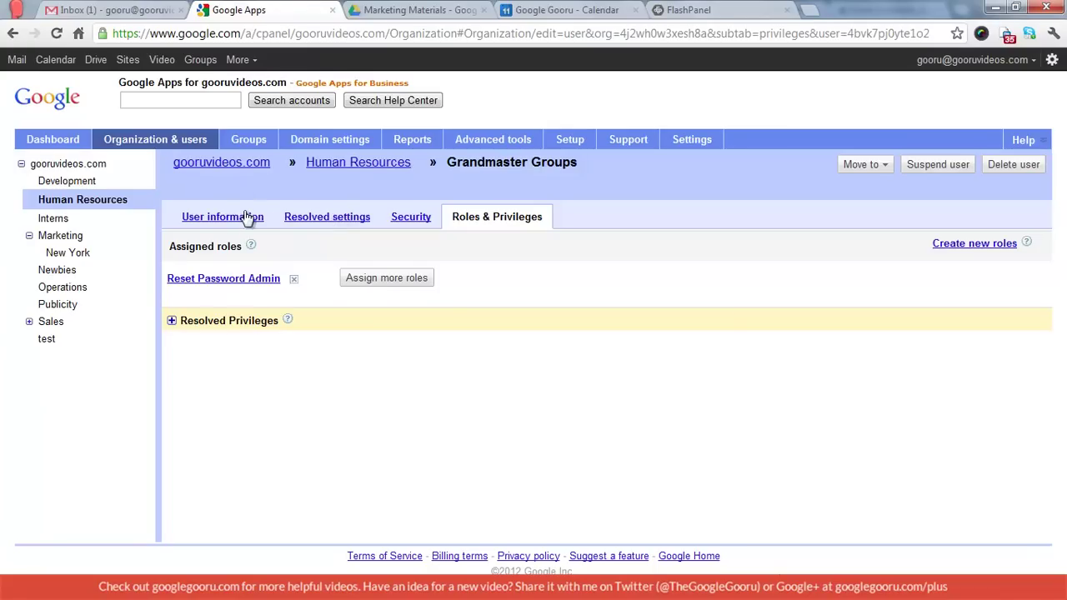
# - View the domain's groups list and examine the general domain settings down to the time zone and advertisement options
pyautogui.click(249, 141)
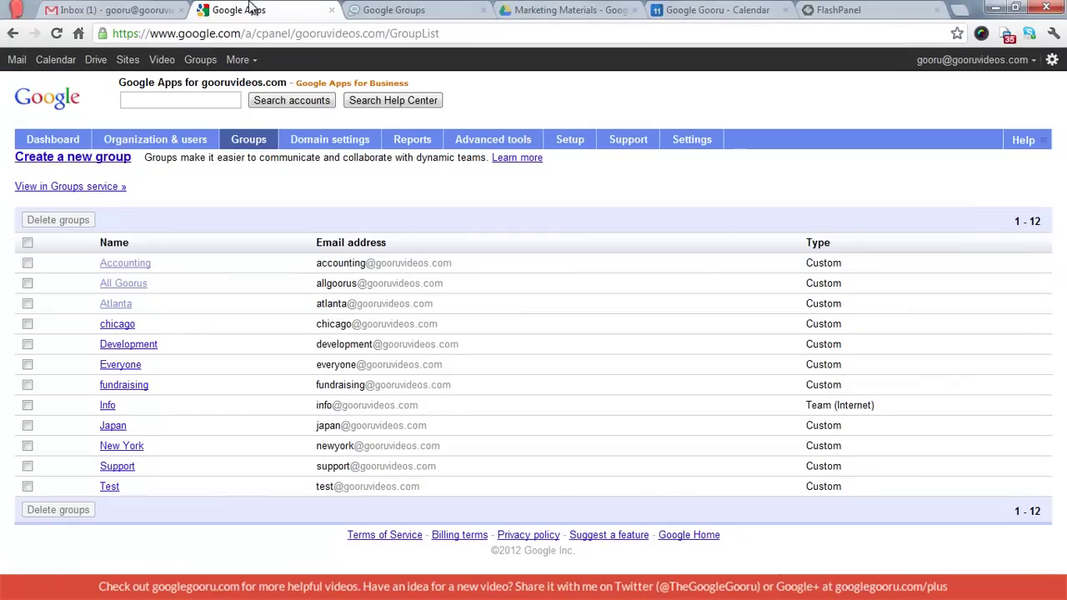
pyautogui.click(310, 138)
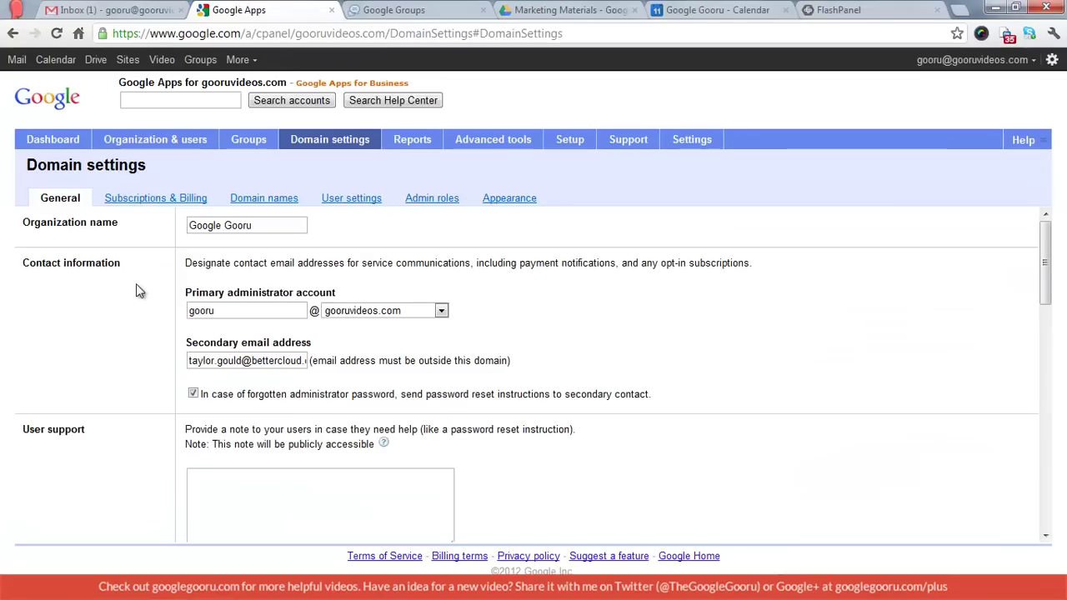
pyautogui.scroll(-1, 129, 294)
pyautogui.scroll(1, 131, 298)
pyautogui.scroll(-4, 131, 298)
pyautogui.scroll(-1, 162, 349)
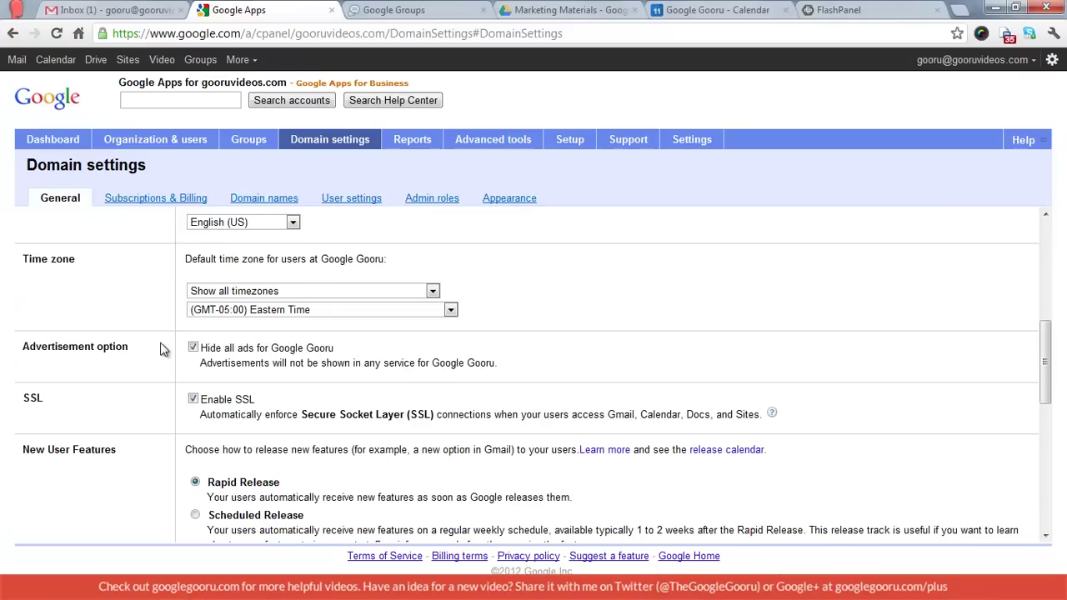
# - Examine the general settings for SSL, new user features, new services, admin control panel features, communication preferences, and audit and reporting
pyautogui.scroll(-1, 162, 348)
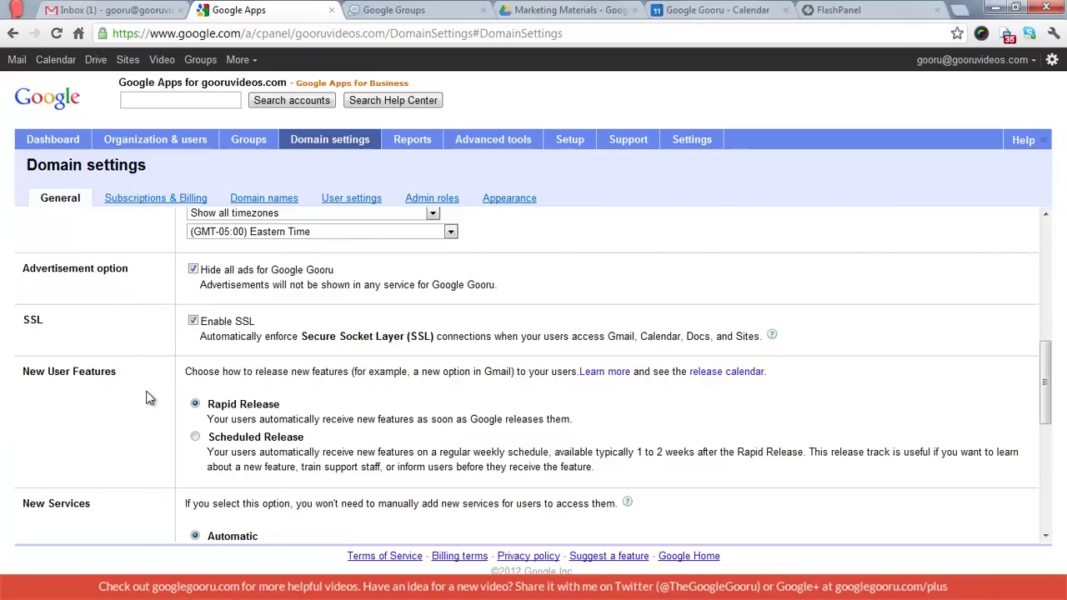
pyautogui.scroll(-1, 146, 398)
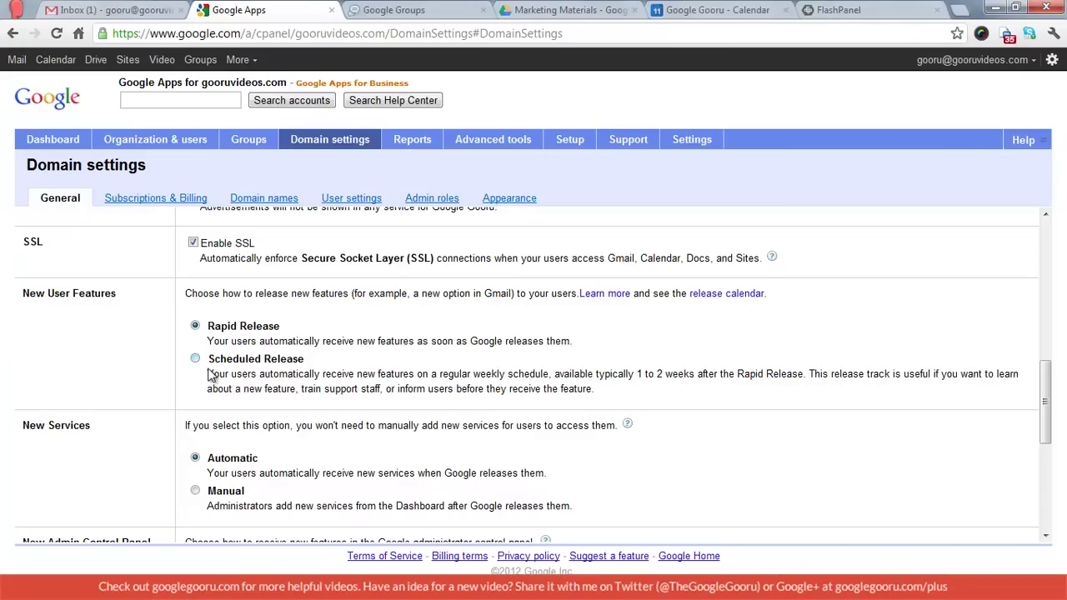
pyautogui.scroll(-3, 210, 377)
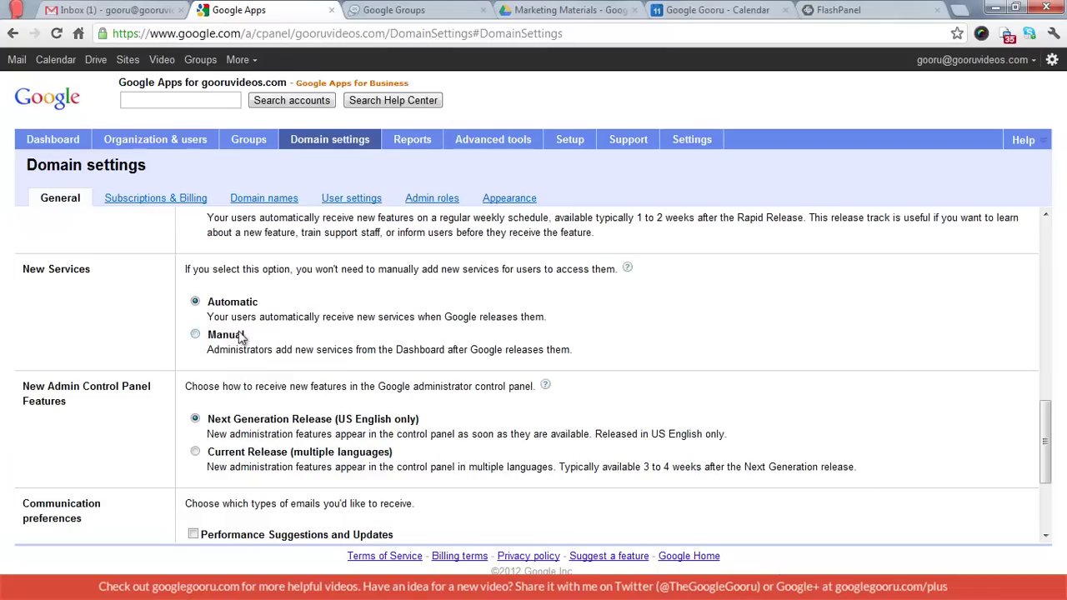
pyautogui.moveTo(628, 271)
pyautogui.scroll(-2, 164, 404)
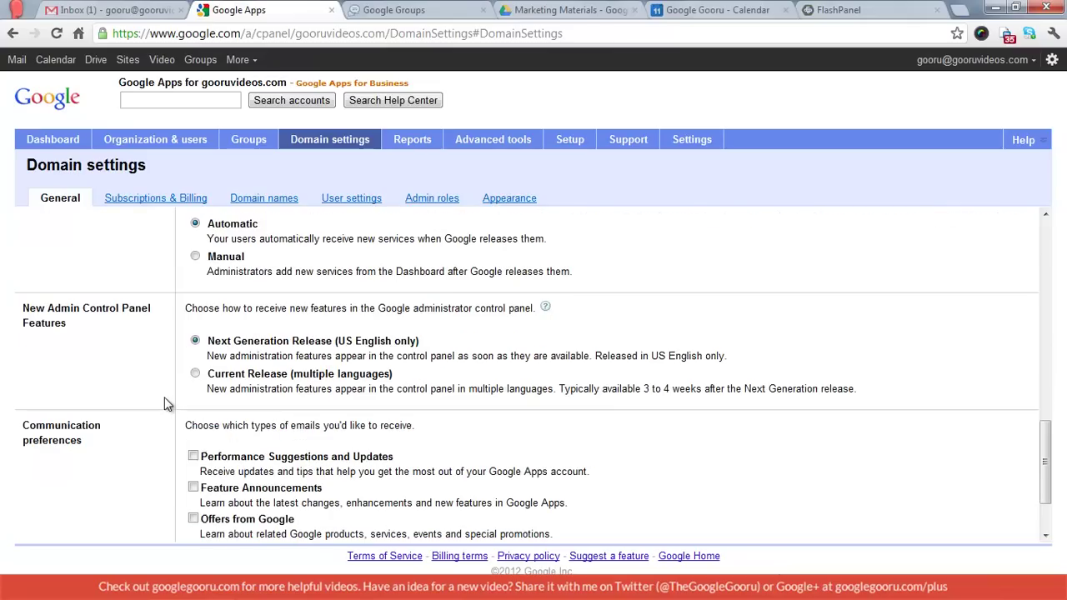
pyautogui.scroll(-2, 164, 398)
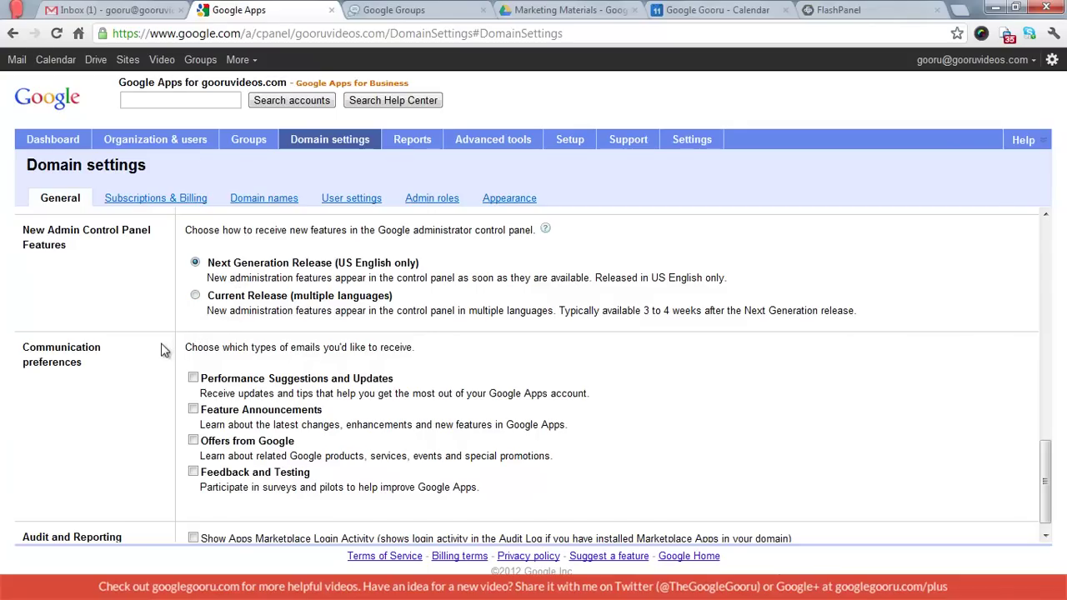
pyautogui.scroll(-1, 151, 367)
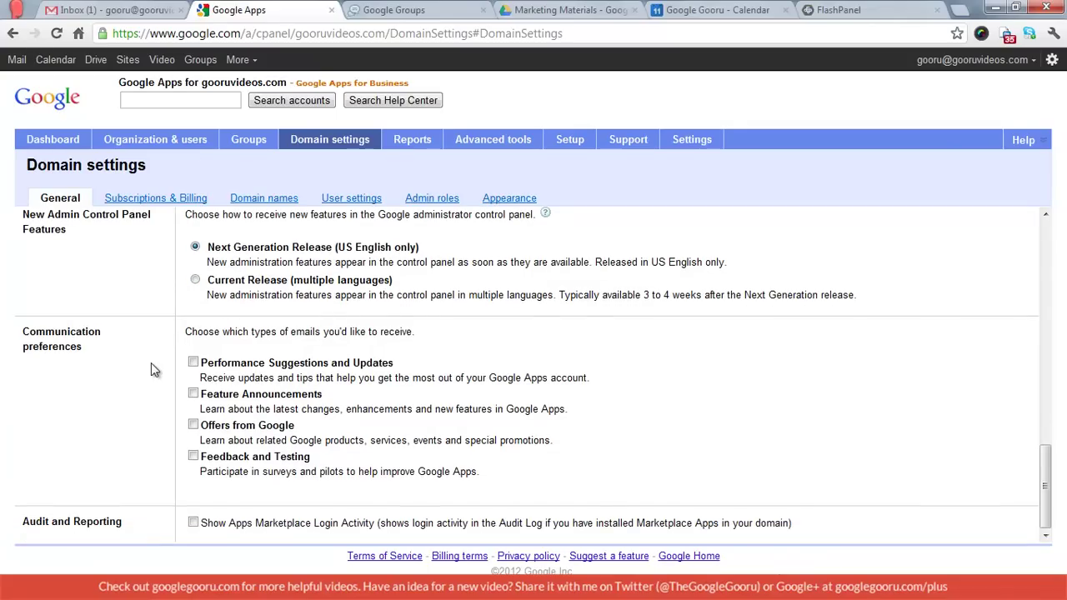
# - Open the domain's Subscriptions & Billing settings and the Domain names settings
pyautogui.scroll(10, 160, 398)
pyautogui.click(158, 201)
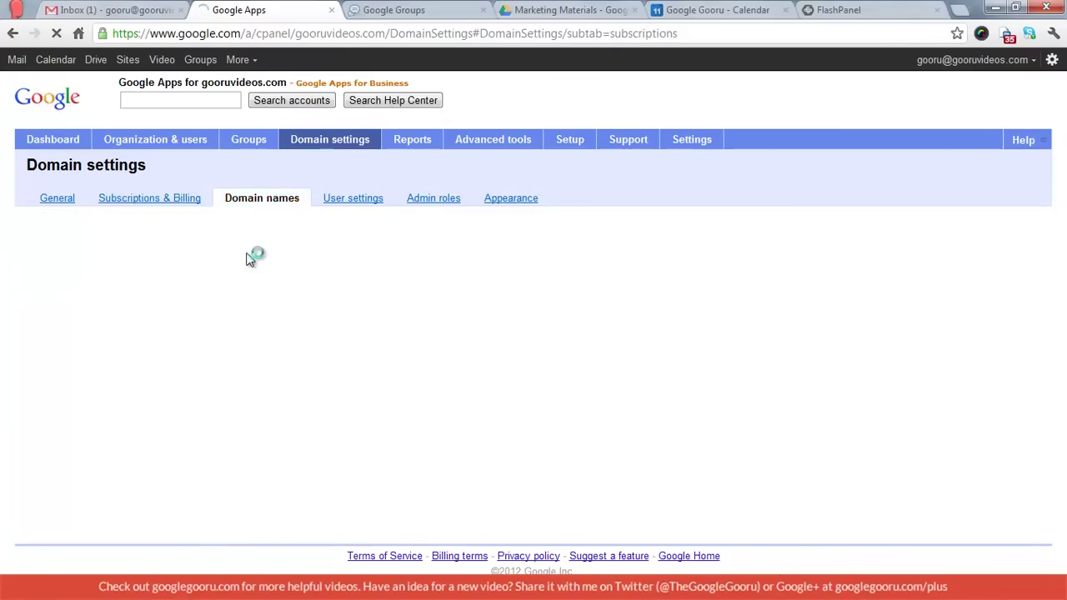
# - Review the domain names list and the user settings for the provisioning API, single sign-on and passwords
pyautogui.click(268, 199)
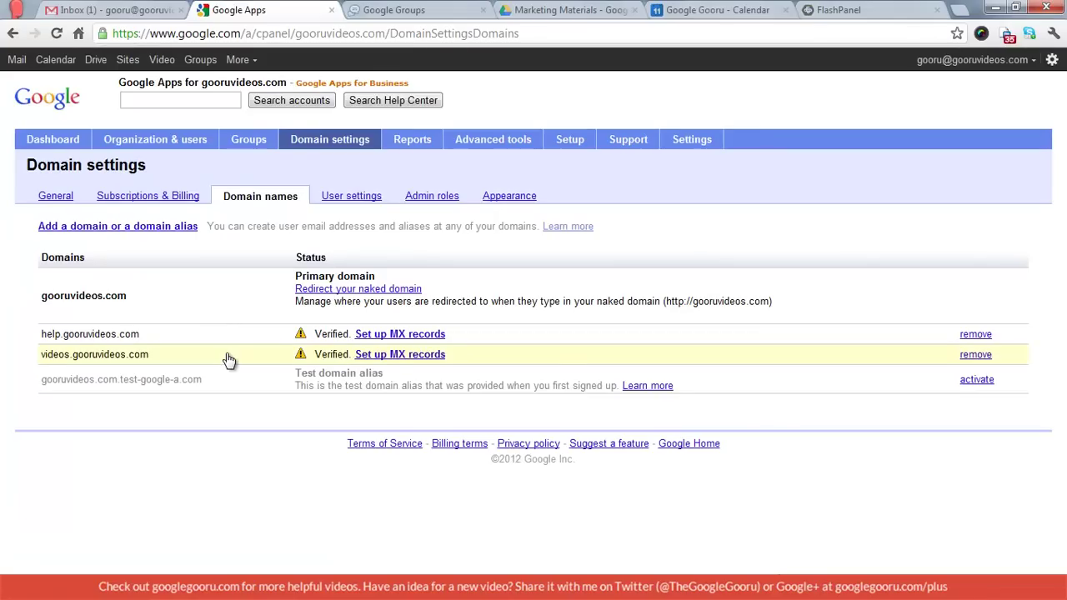
pyautogui.click(352, 196)
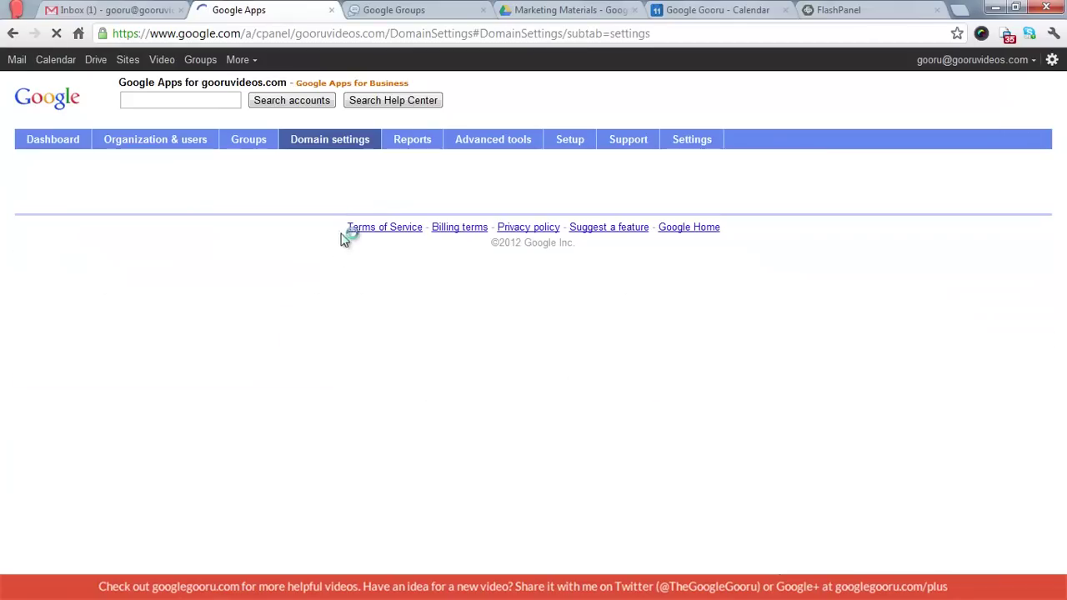
pyautogui.click(193, 224)
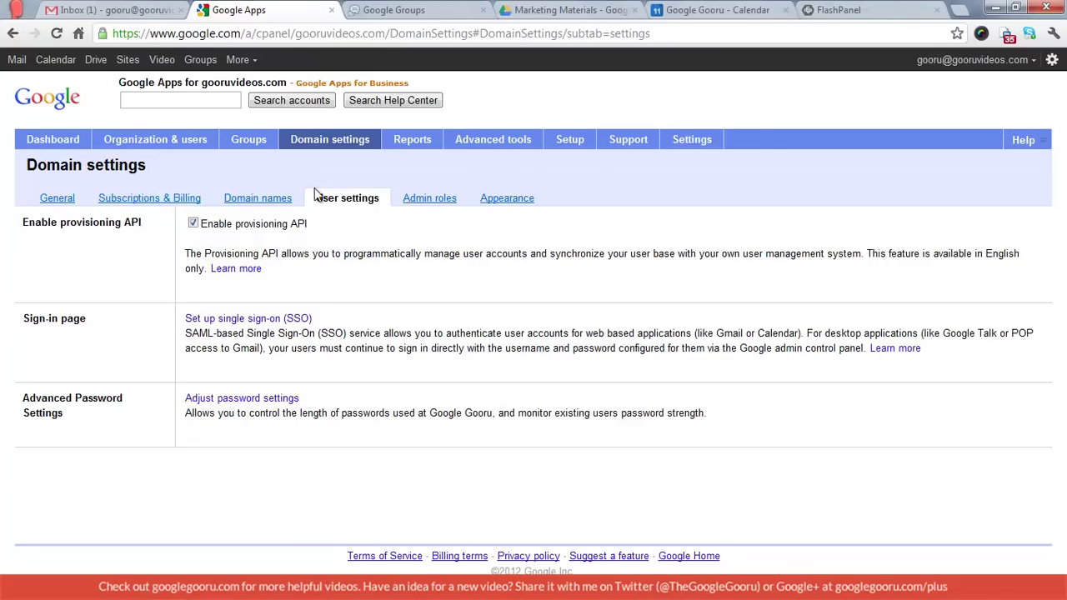
# - View the admins assigned to the Reset Password Admin role and the domain's appearance settings for logos and sign-in box color
pyautogui.click(425, 199)
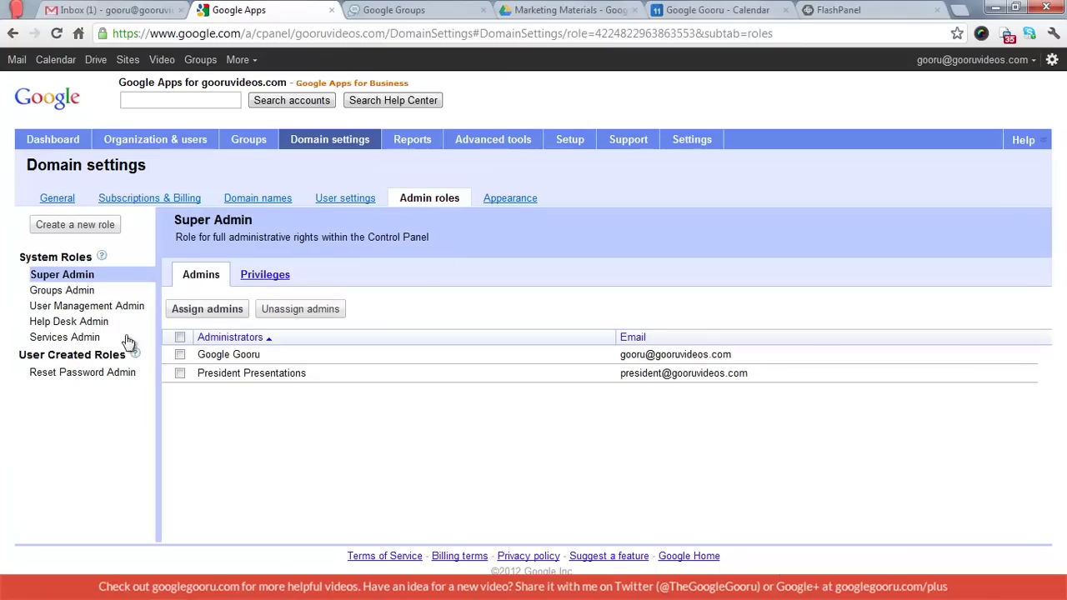
pyautogui.click(83, 375)
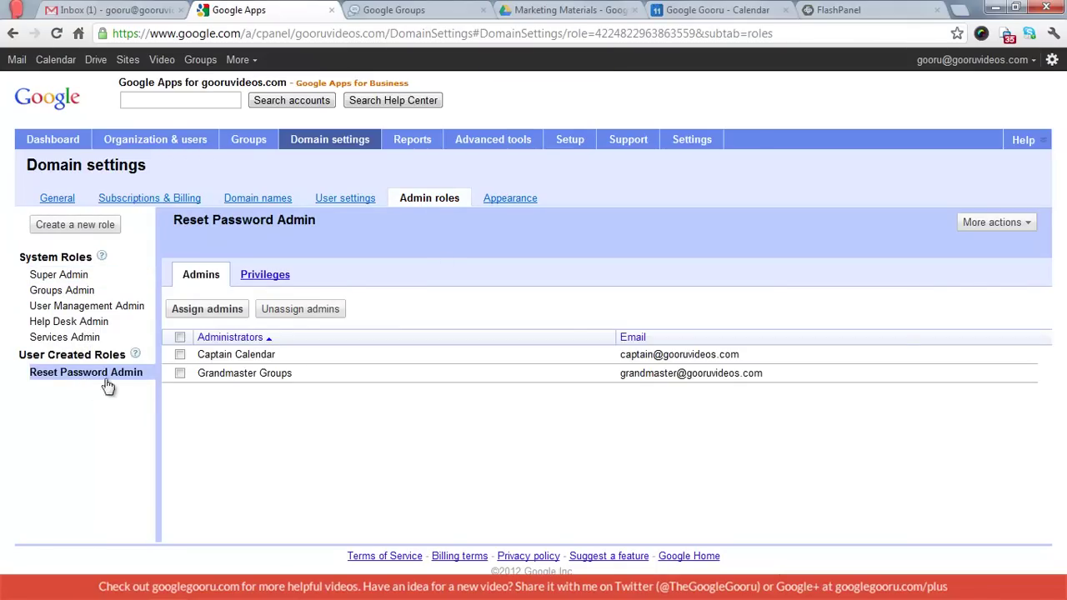
pyautogui.click(523, 200)
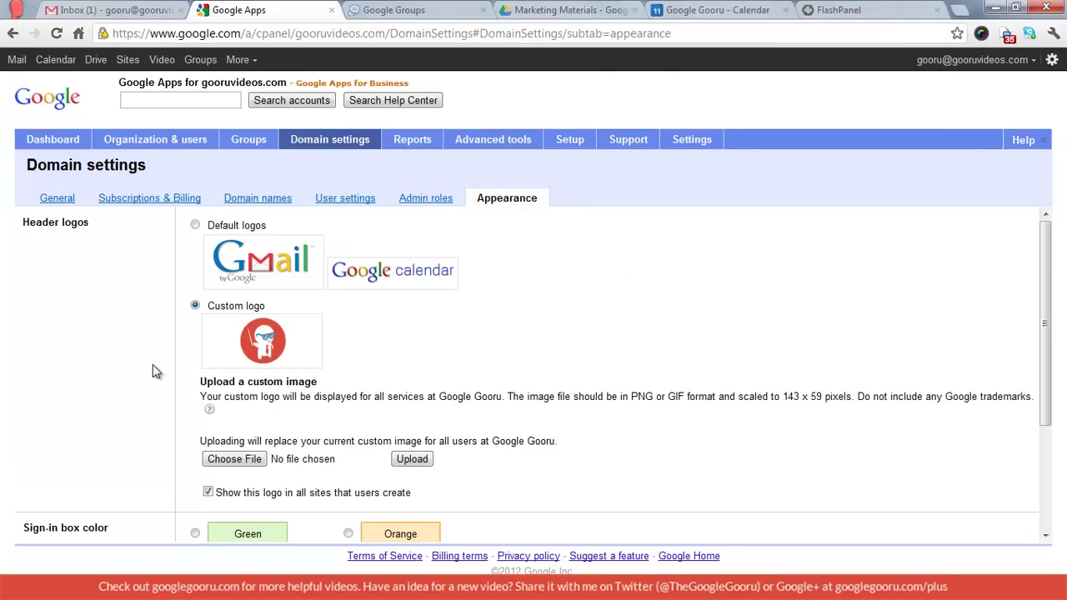
pyautogui.scroll(-2, 152, 372)
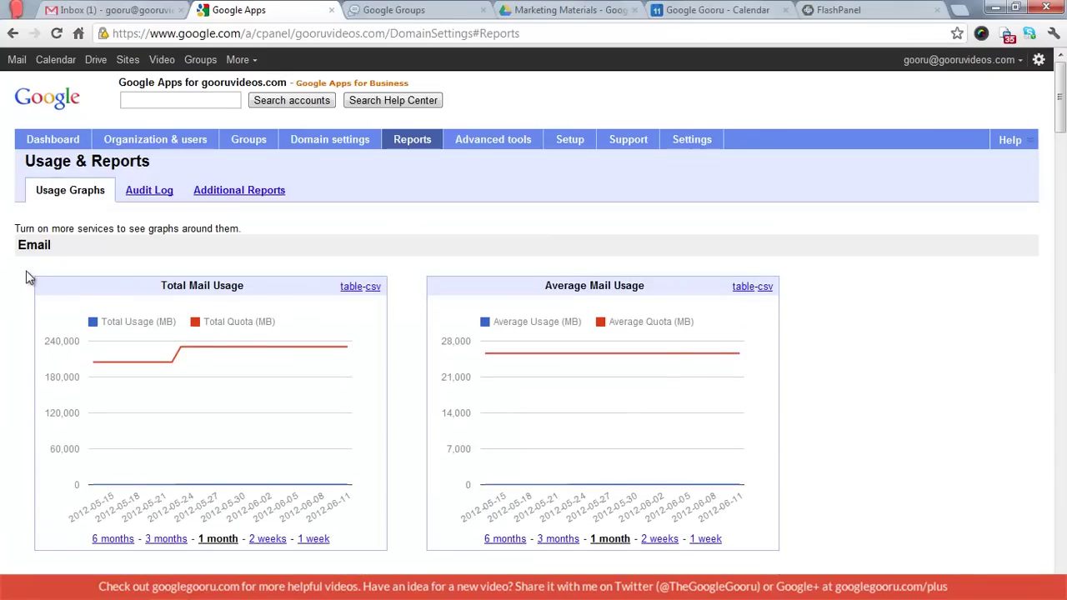
# - Examine the usage graphs in the domain's reports, covering email, login activity and Docs
pyautogui.scroll(-1, 28, 278)
pyautogui.scroll(-5, 27, 277)
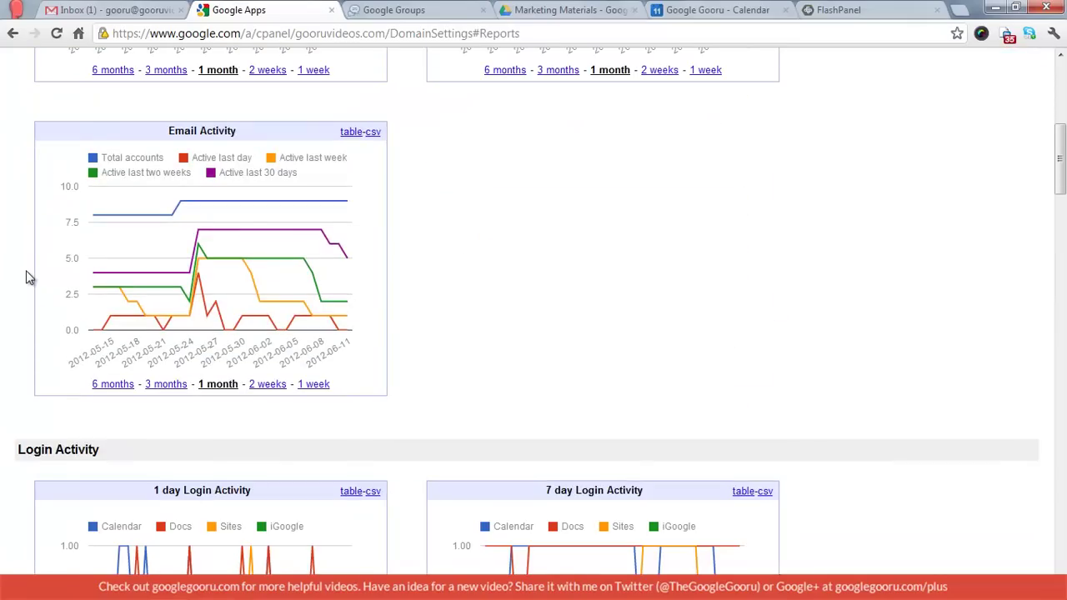
pyautogui.scroll(-4, 28, 277)
pyautogui.scroll(-7, 27, 278)
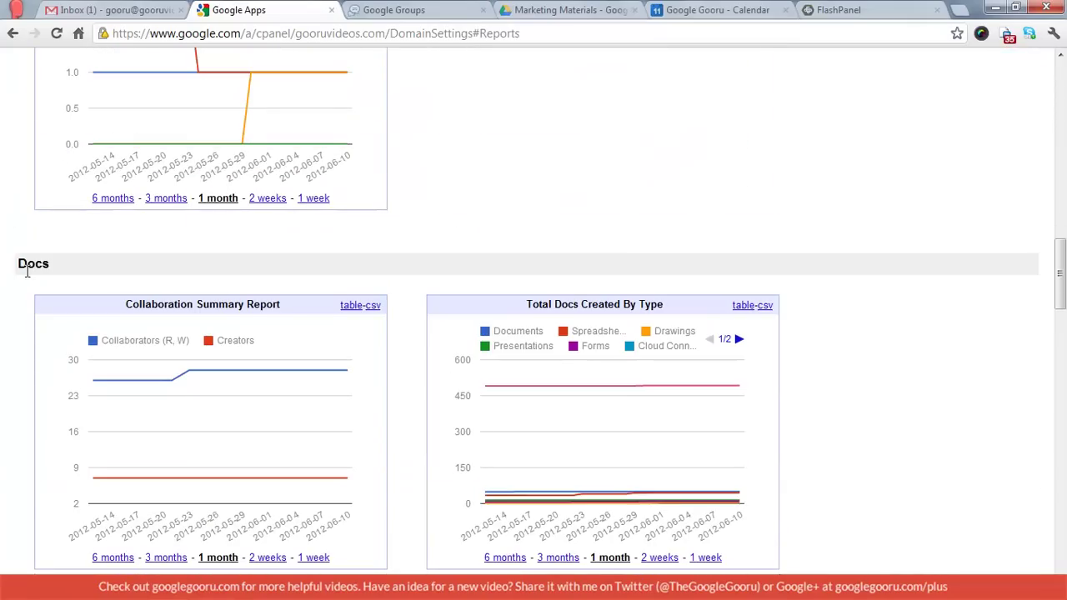
pyautogui.scroll(-3, 27, 271)
pyautogui.scroll(-4, 28, 278)
pyautogui.scroll(20, 28, 277)
pyautogui.scroll(2, 27, 278)
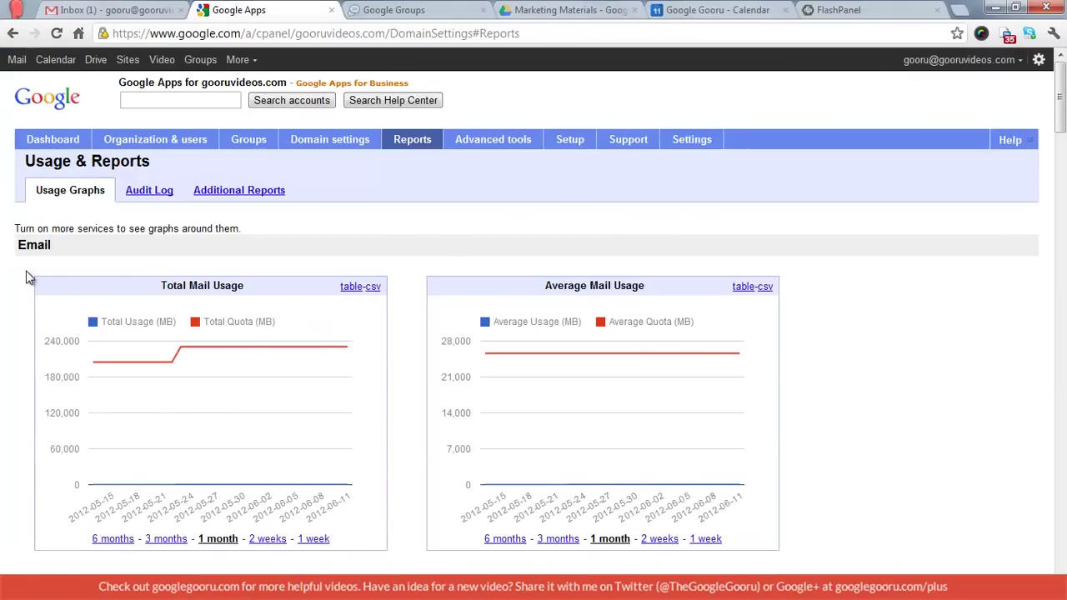
# - Examine the advanced tools, from multiple-user creation and authentication through API references and email restrictions to document ownership transfer
pyautogui.click(496, 143)
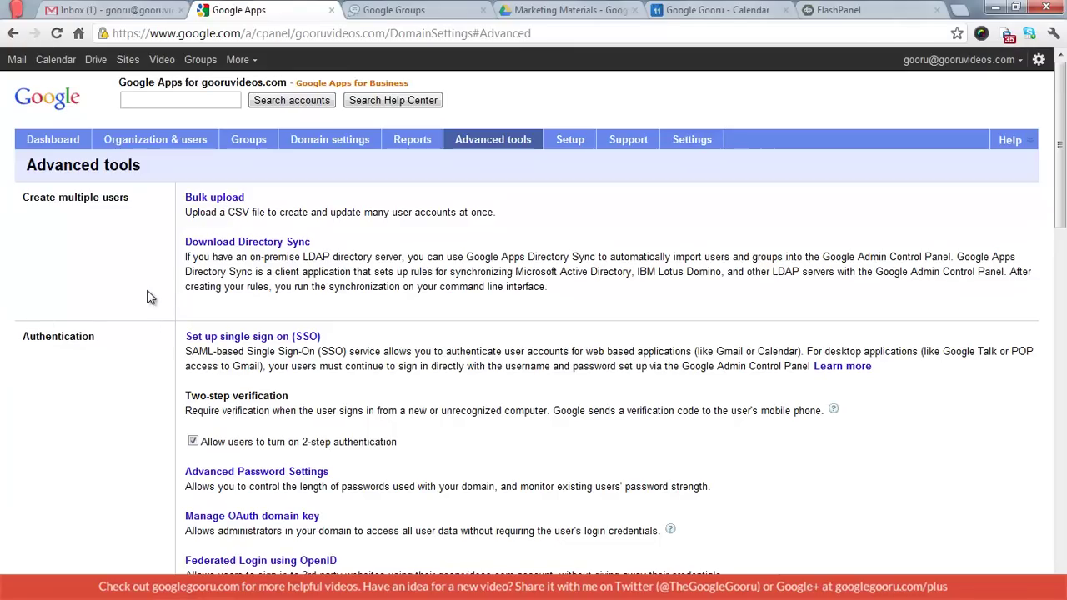
pyautogui.scroll(-1, 139, 384)
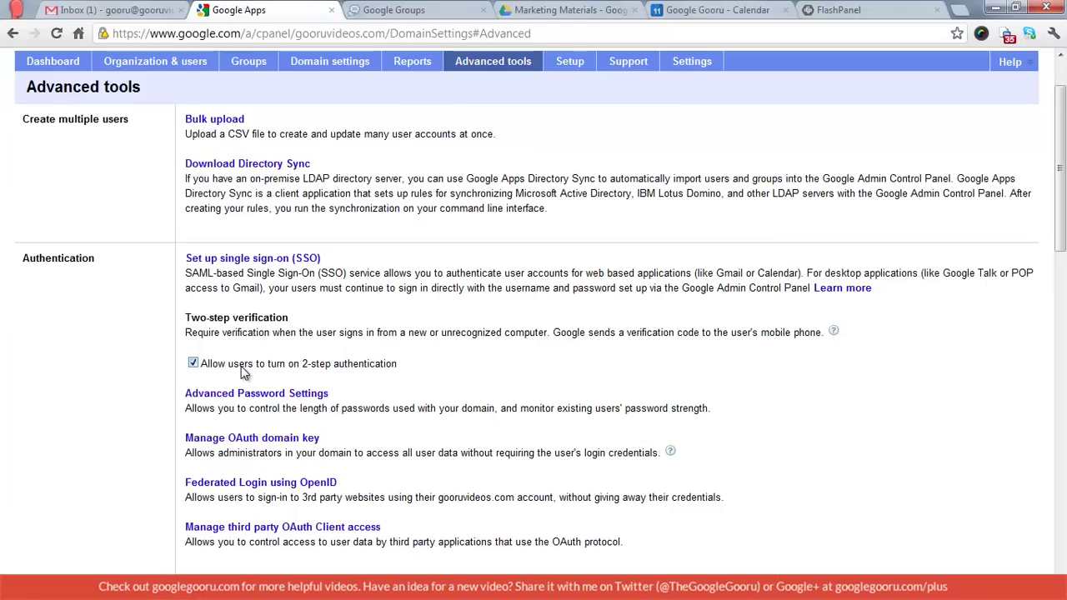
pyautogui.scroll(-5, 241, 370)
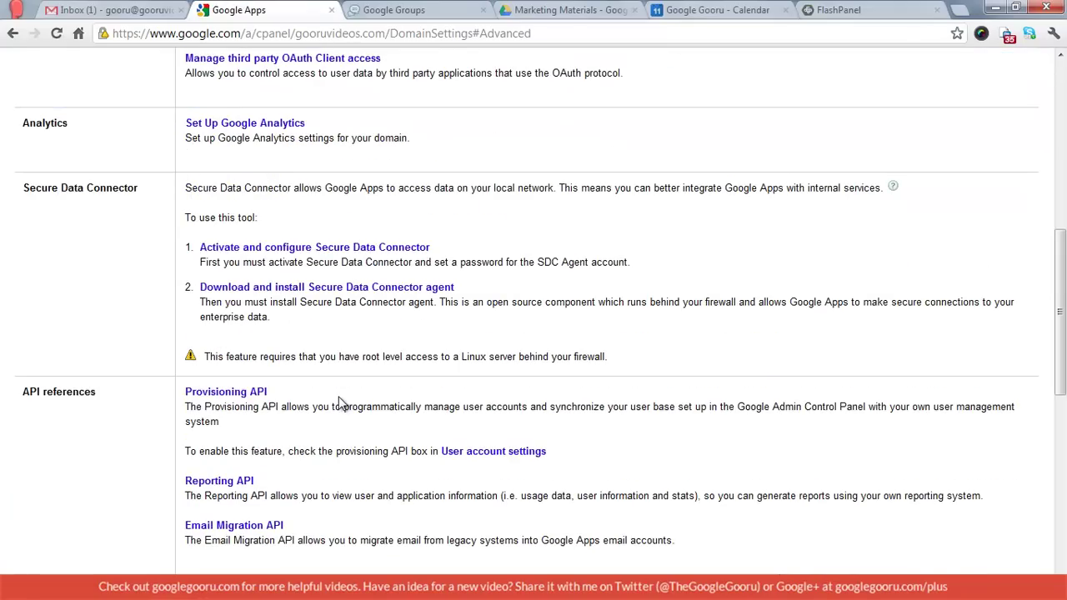
pyautogui.scroll(-1, 342, 403)
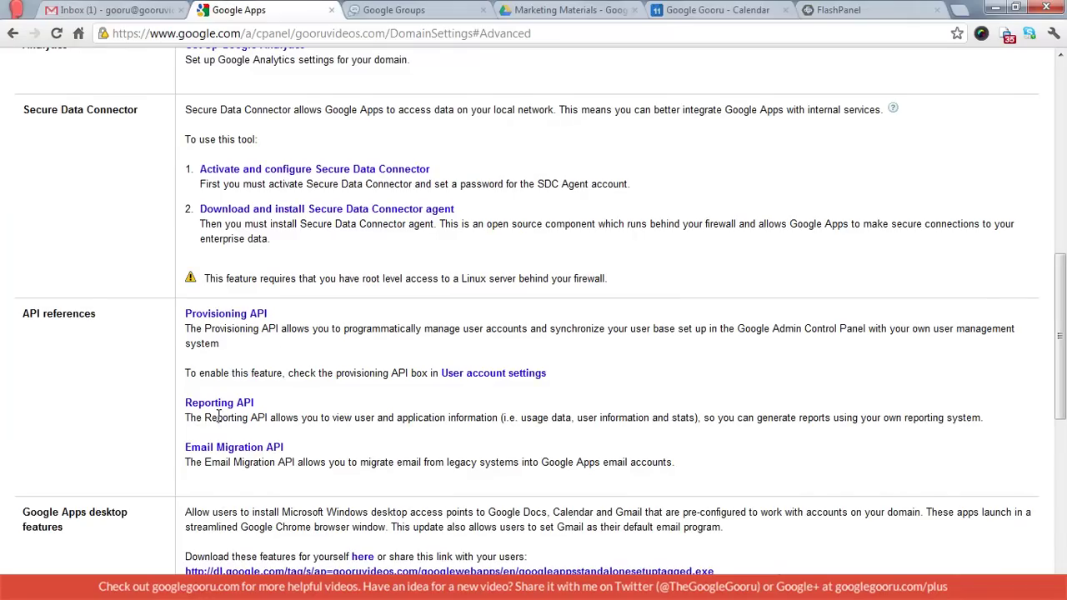
pyautogui.scroll(-2, 167, 449)
pyautogui.scroll(-4, 167, 449)
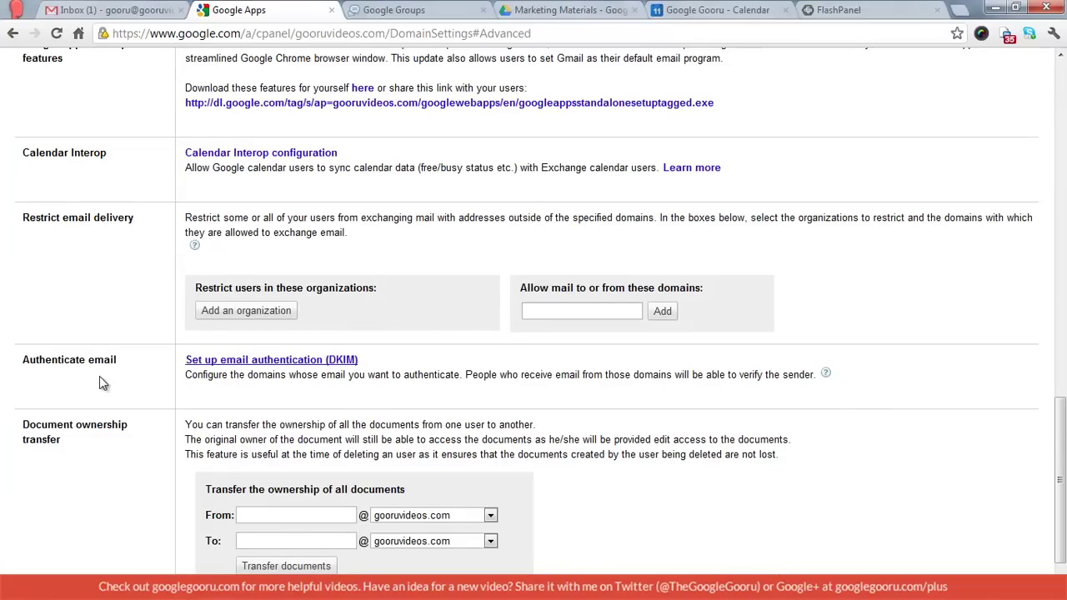
pyautogui.scroll(-2, 99, 383)
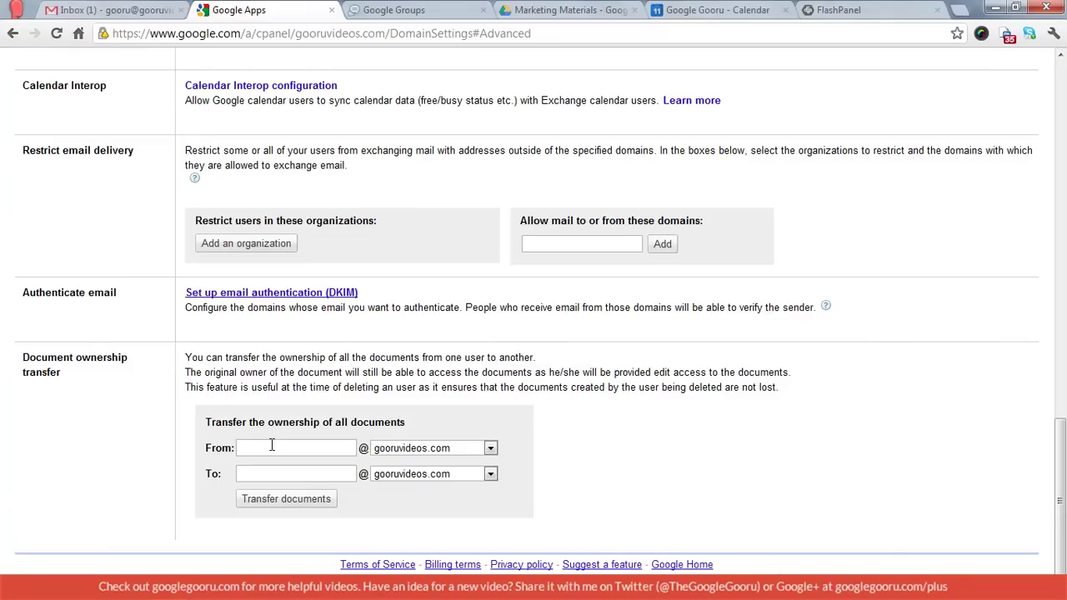
pyautogui.scroll(20, 271, 446)
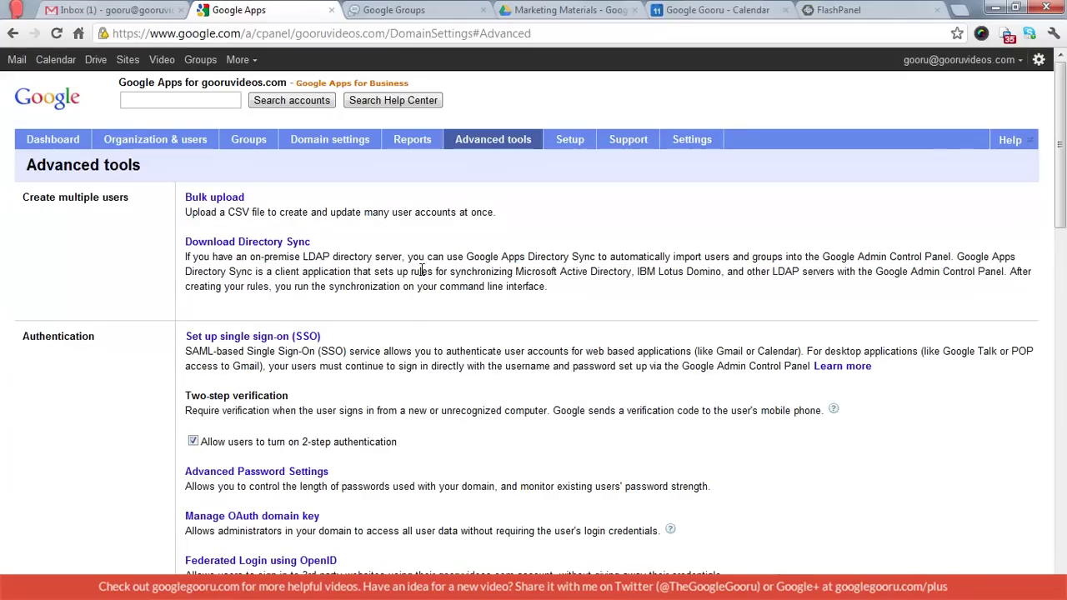
# - View the Google Apps setup wizard and review the online, email, phone and deployment support resources
pyautogui.click(570, 140)
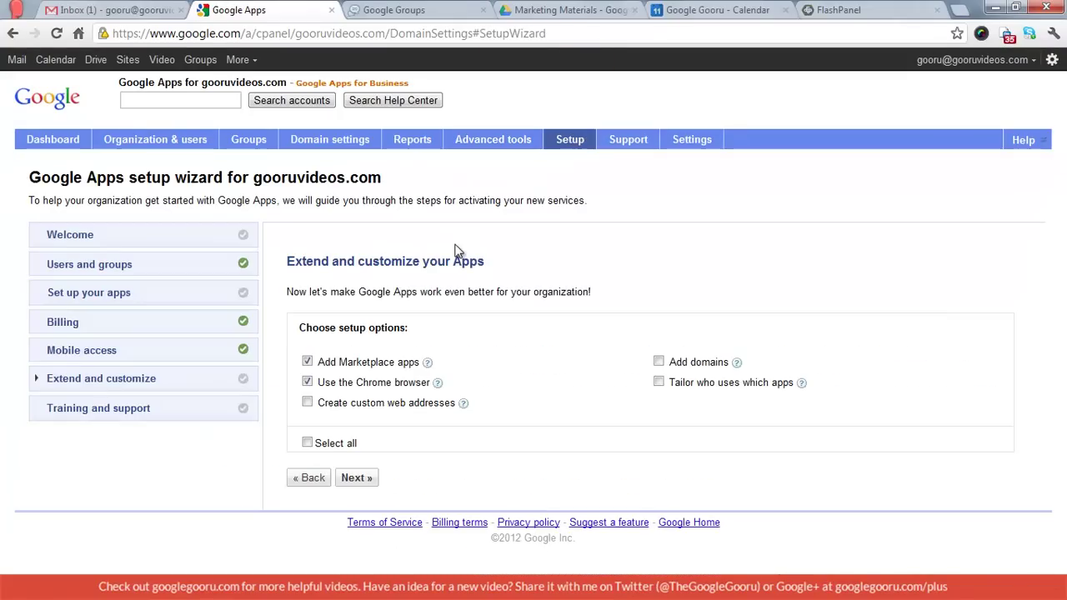
pyautogui.click(155, 408)
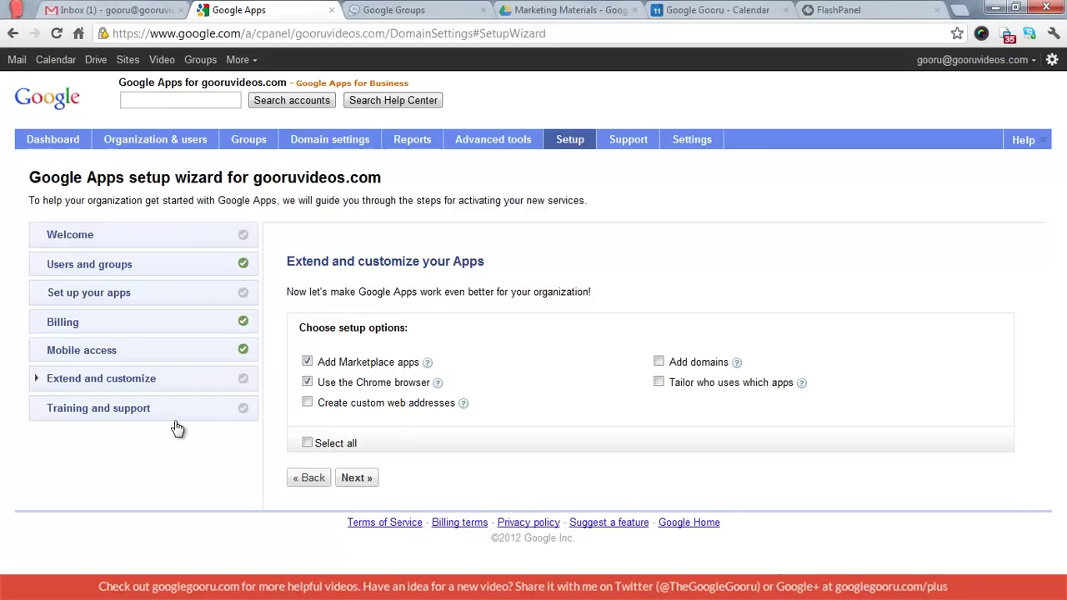
pyautogui.click(642, 146)
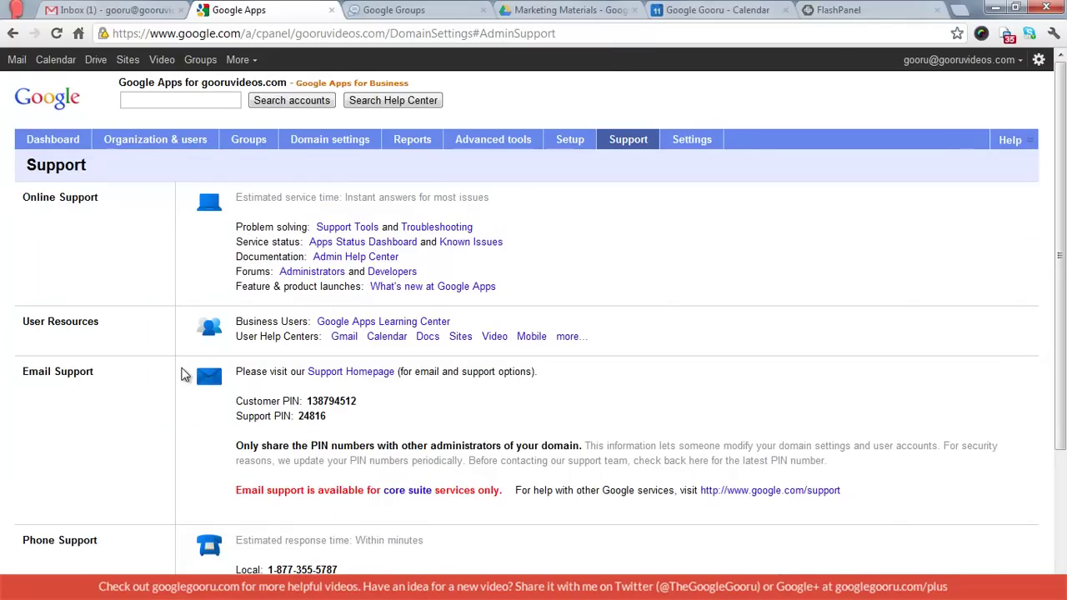
pyautogui.scroll(-2, 185, 374)
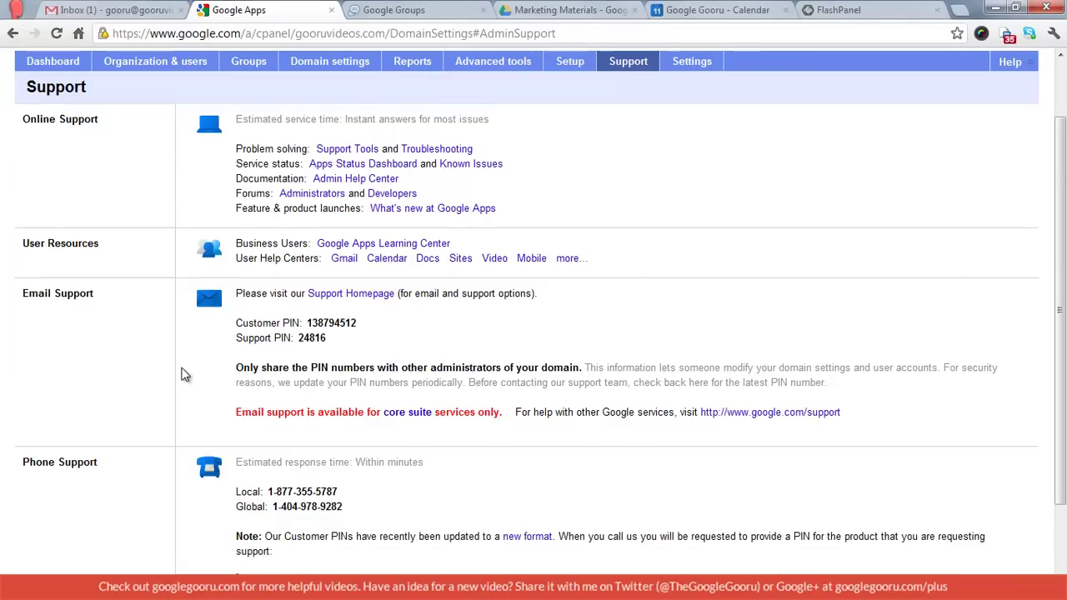
pyautogui.scroll(-1, 184, 374)
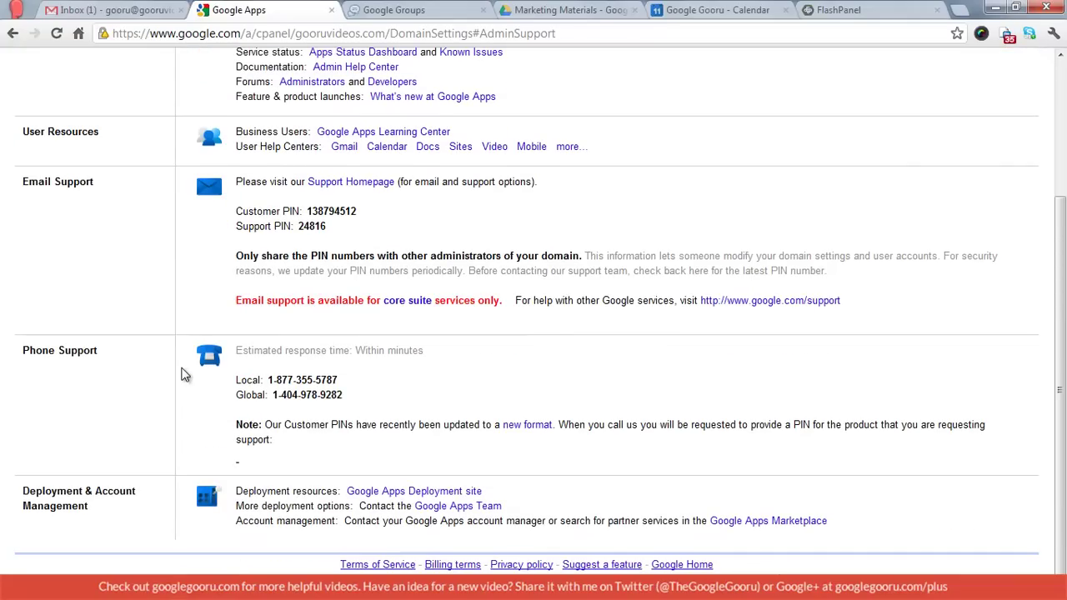
pyautogui.scroll(5, 184, 374)
# - Open the Calendar service settings and view its resources and organization sharing options
pyautogui.click(705, 143)
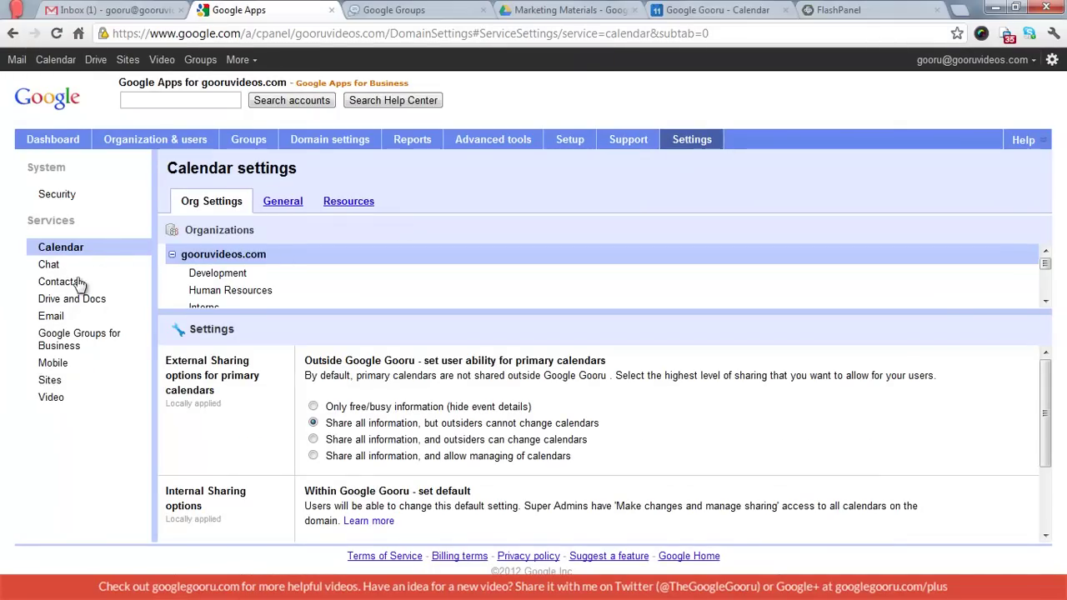
pyautogui.click(356, 212)
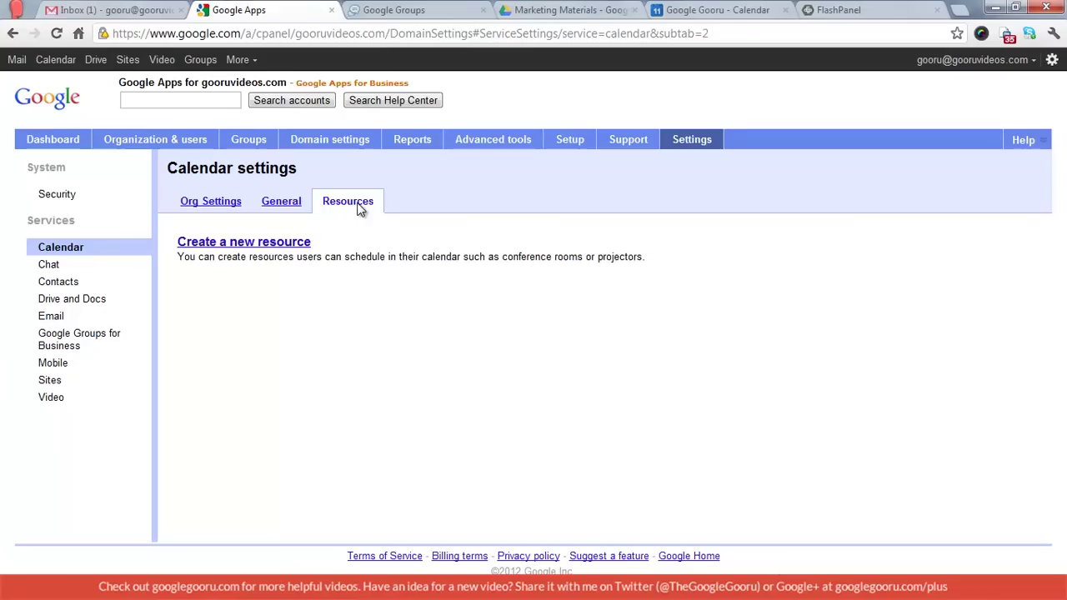
pyautogui.click(219, 204)
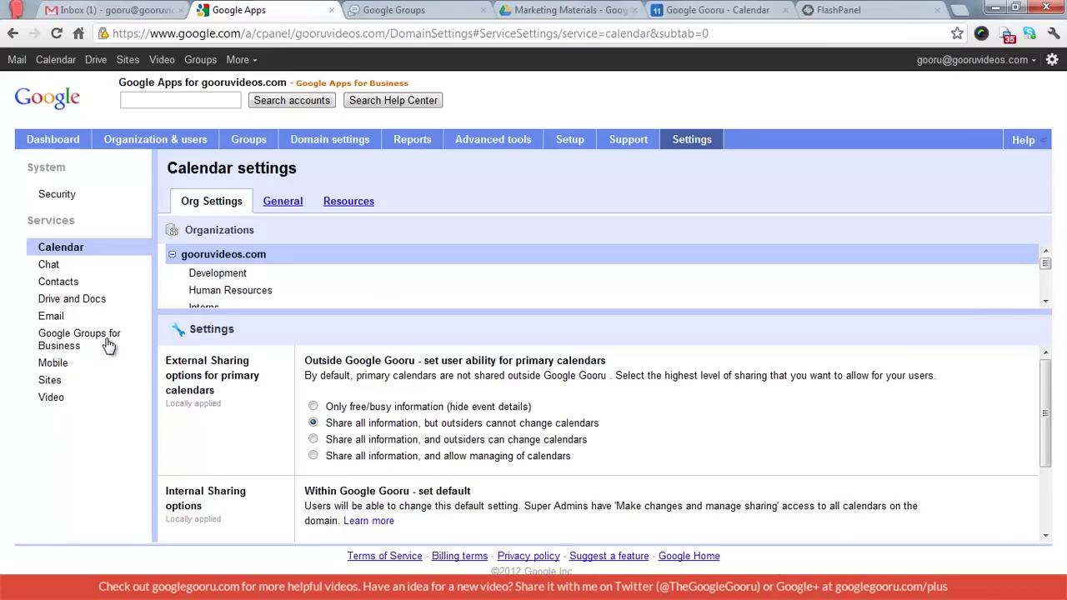
# - Open the Email service's general settings and examine the name format, Gmail Labs, MX records and Outlook and BlackBerry support options
pyautogui.click(85, 321)
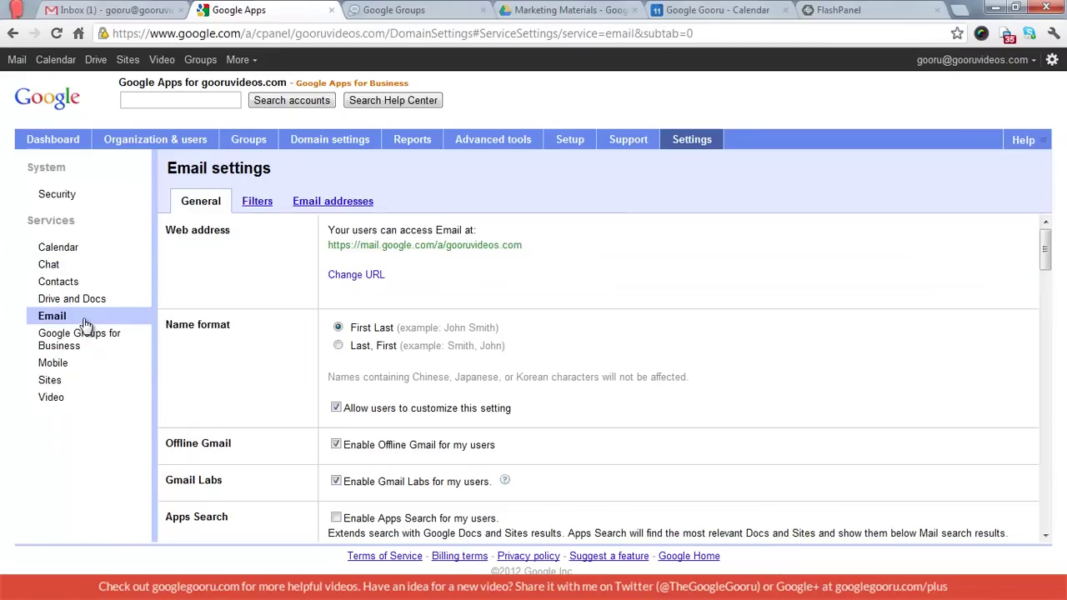
pyautogui.scroll(-3, 289, 358)
pyautogui.scroll(3, 227, 354)
pyautogui.scroll(-1, 230, 355)
pyautogui.scroll(-2, 230, 360)
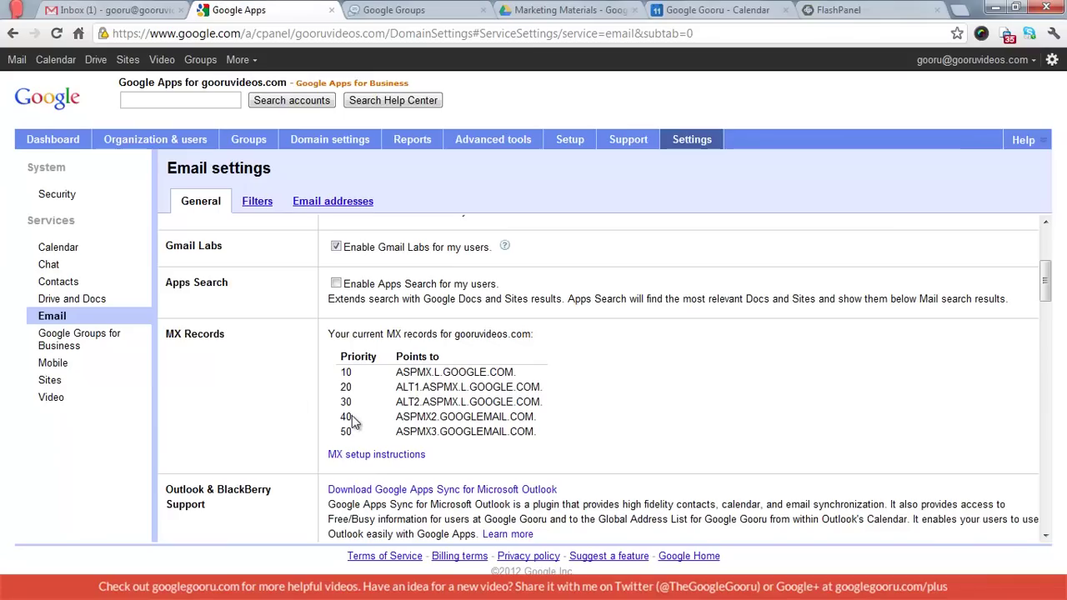
pyautogui.scroll(-2, 271, 407)
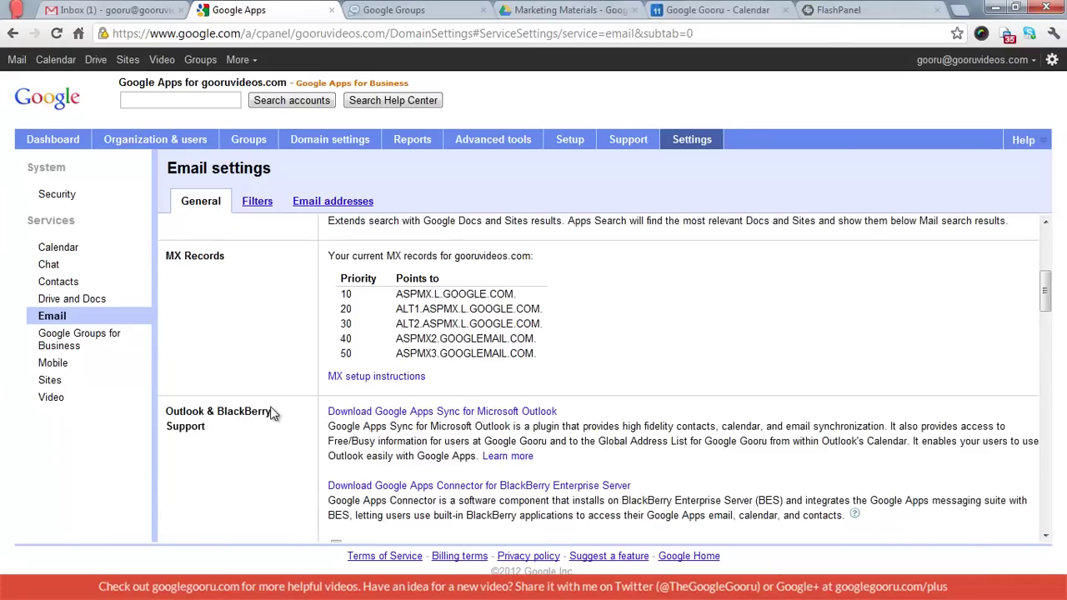